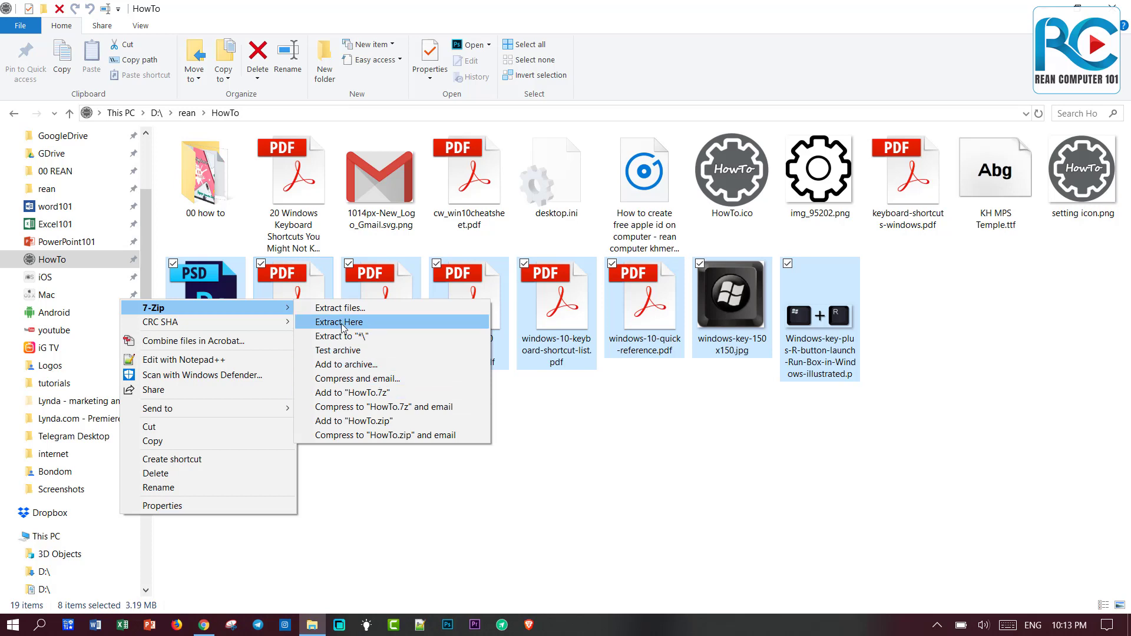
Clear the file selection and switch to the 7-zip.org page offering 7-Zip 18.05 downloads.
left_click(636, 469)
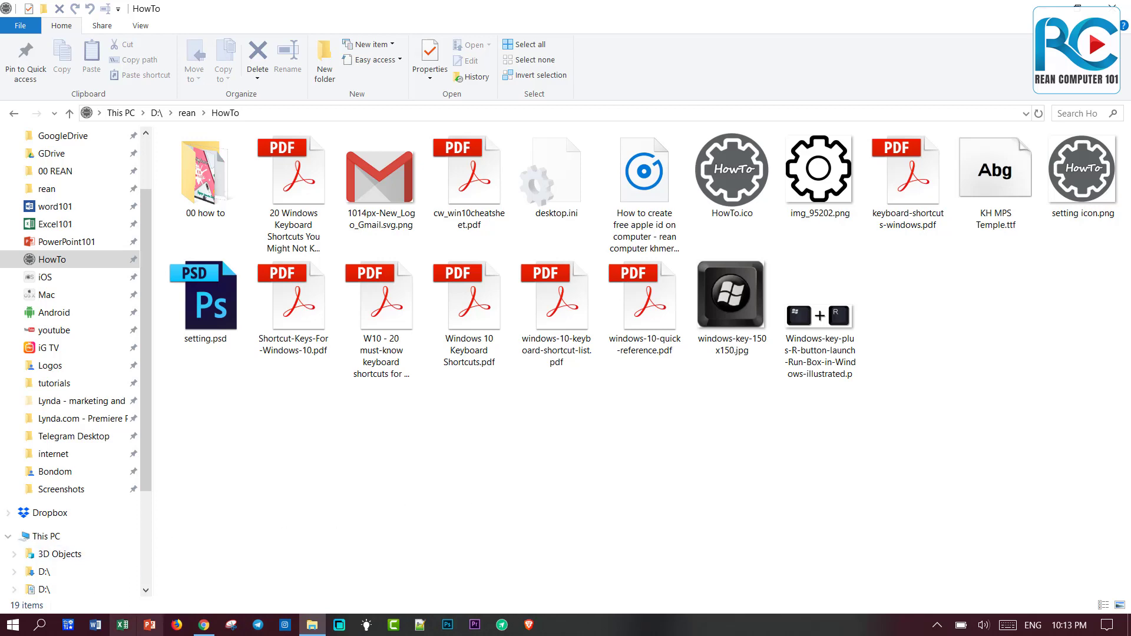
left_click(204, 624)
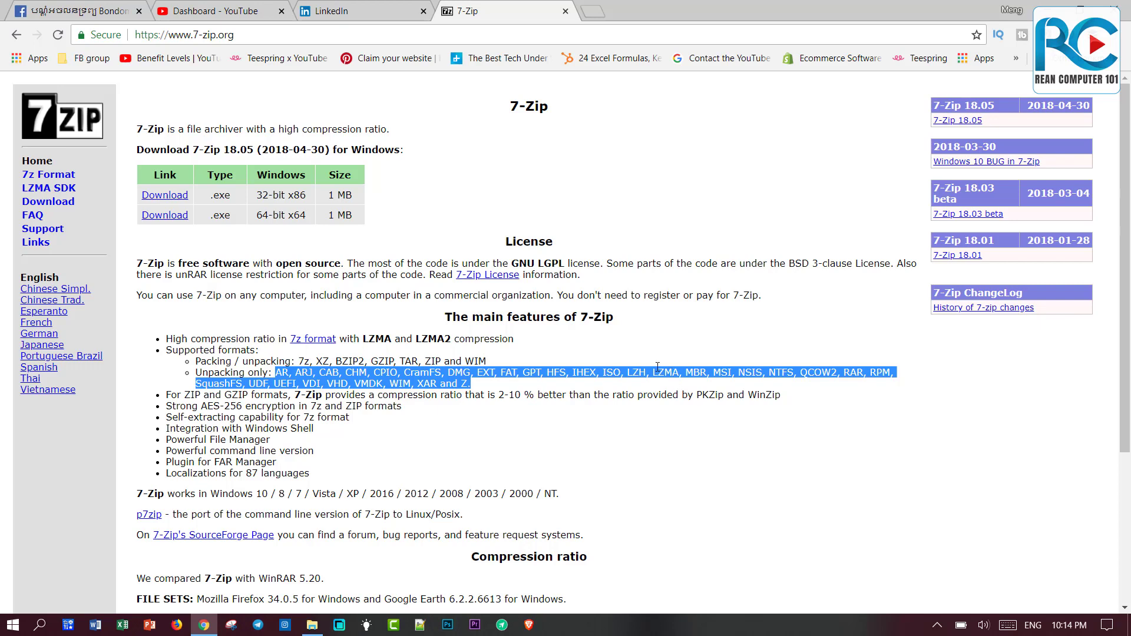
Highlight the 32-bit and 64-bit installer rows in the download table, then open Start.
left_click(360, 296)
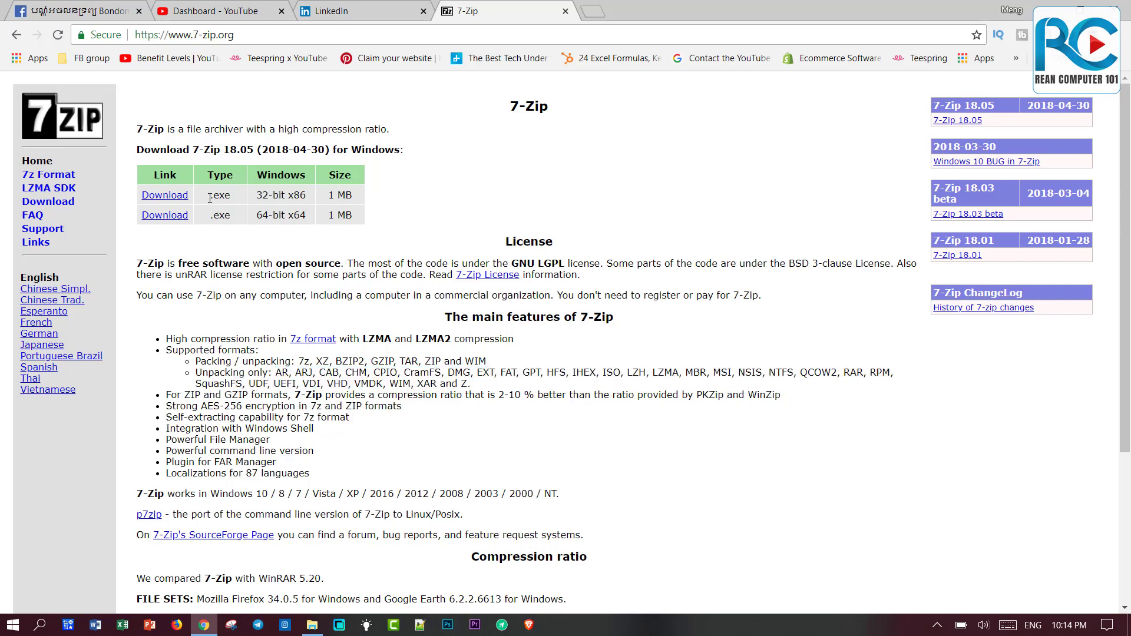
left_click_drag(209, 195, 306, 197)
left_click_drag(211, 215, 321, 218)
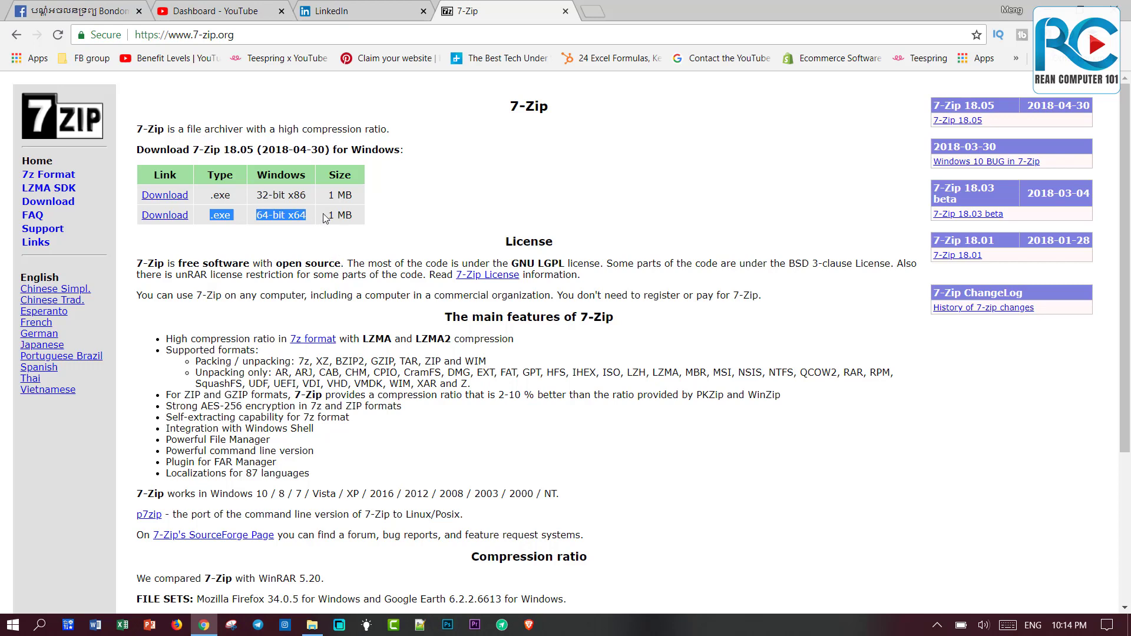
left_click(267, 205)
left_click_drag(257, 215, 293, 218)
left_click(13, 624)
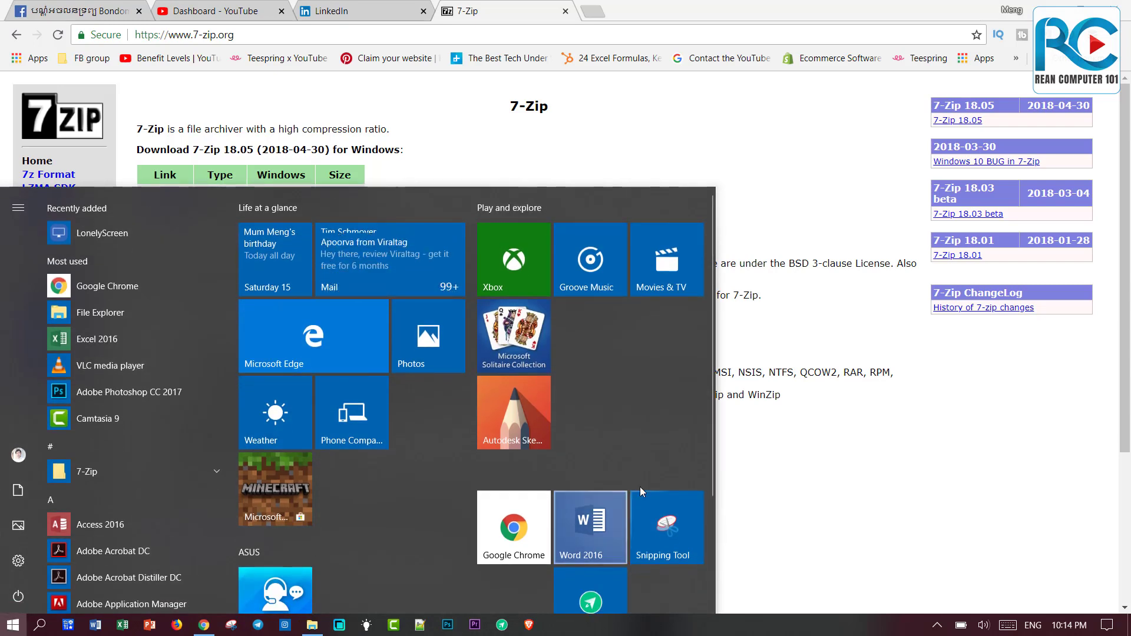
Check This PC's system properties to confirm a 64-bit system, then return to the 7-Zip page.
left_click(770, 445)
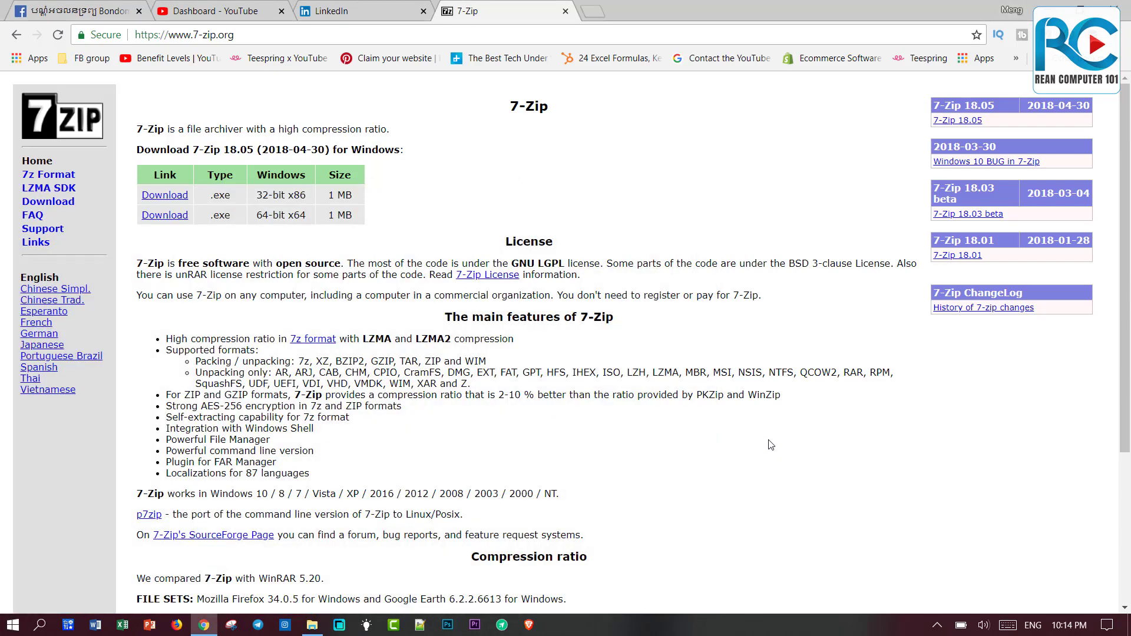
key("super+e")
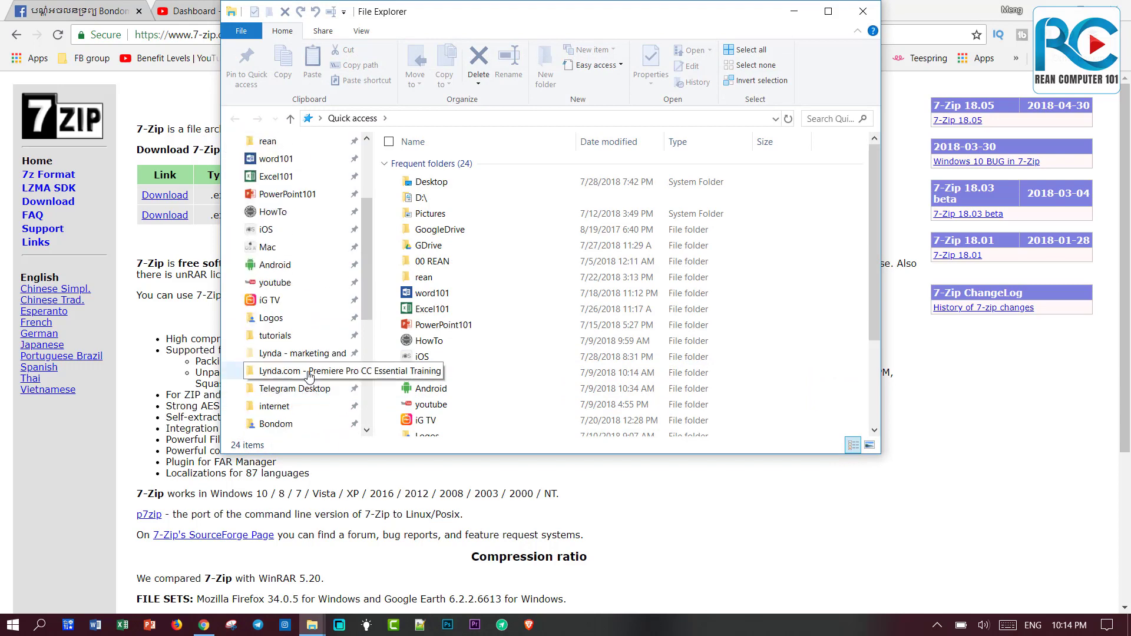
scroll(308, 375, "down", 3)
left_click(267, 348)
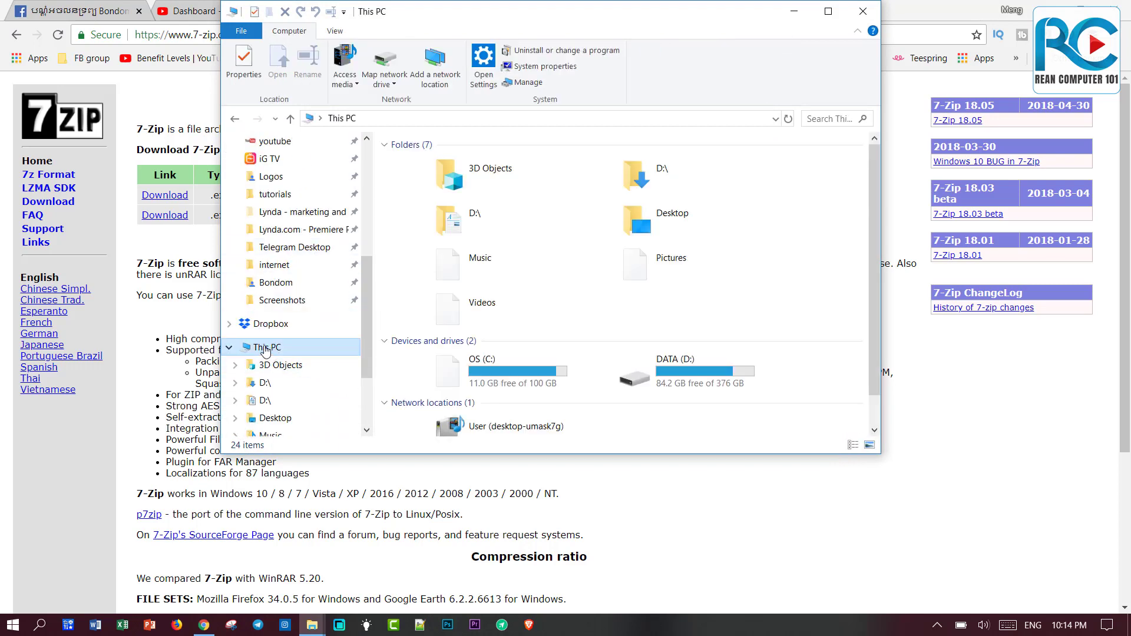
right_click(267, 347)
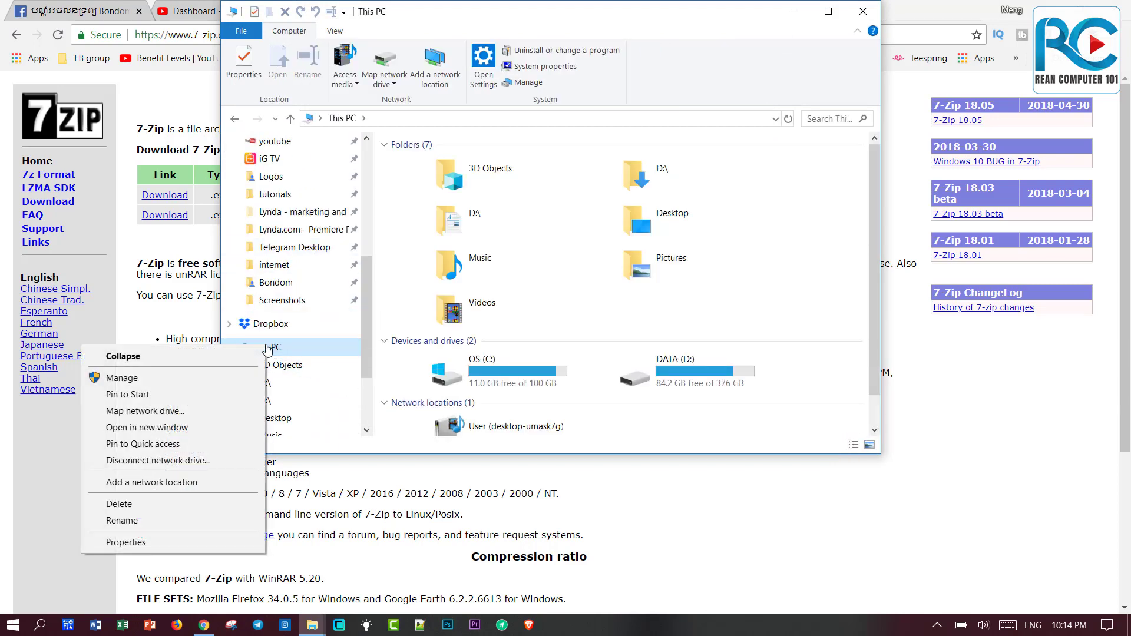
left_click(213, 540)
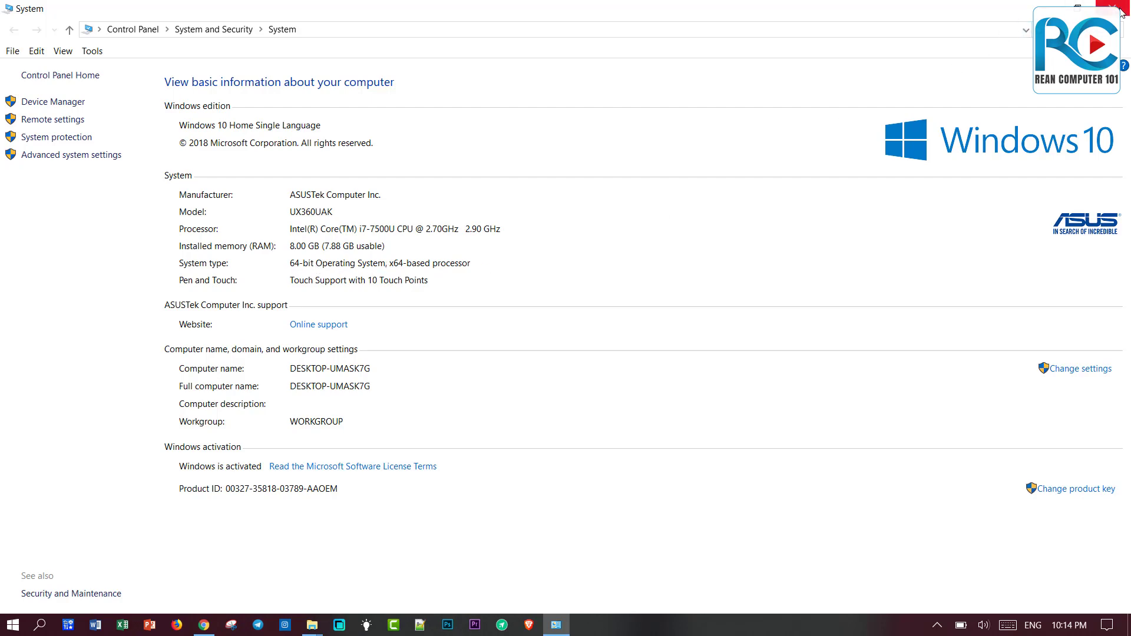
left_click(1119, 12)
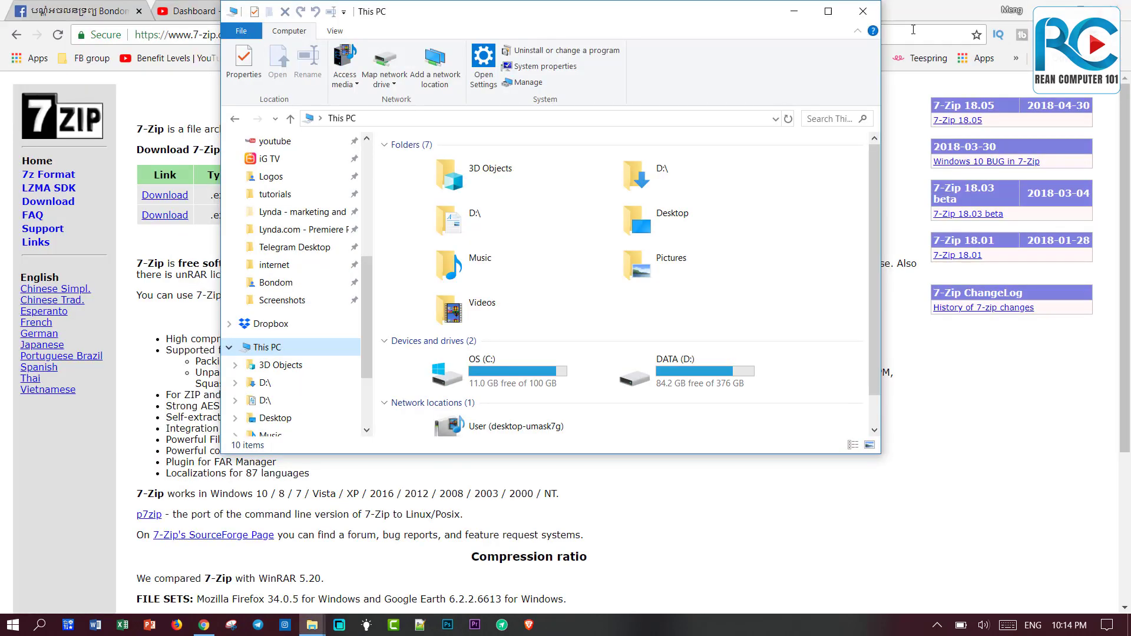
left_click(855, 6)
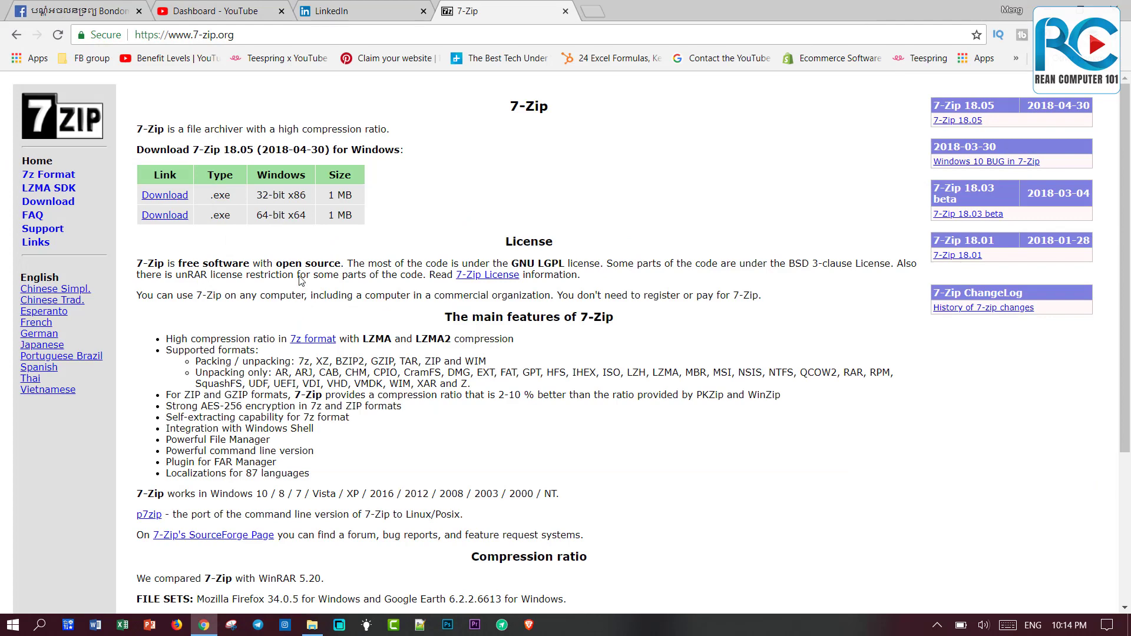
left_click_drag(261, 215, 302, 215)
Download the 64-bit installer 7z1805-x64.exe and highlight the LZMA and packing-format features.
left_click(167, 216)
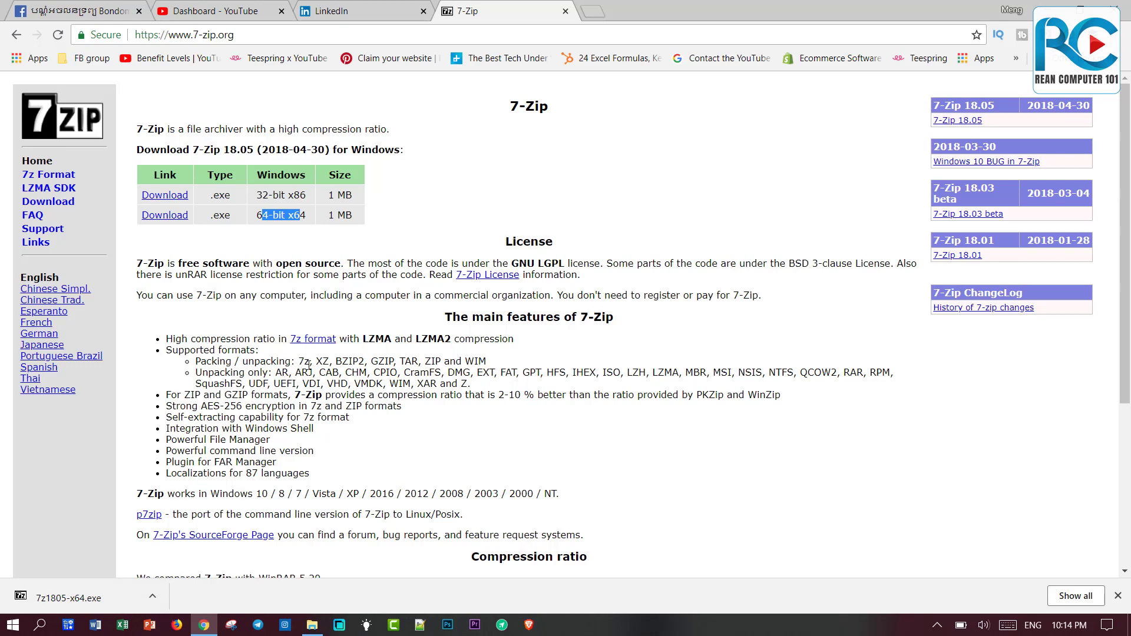
left_click_drag(343, 339, 483, 345)
left_click_drag(298, 361, 501, 368)
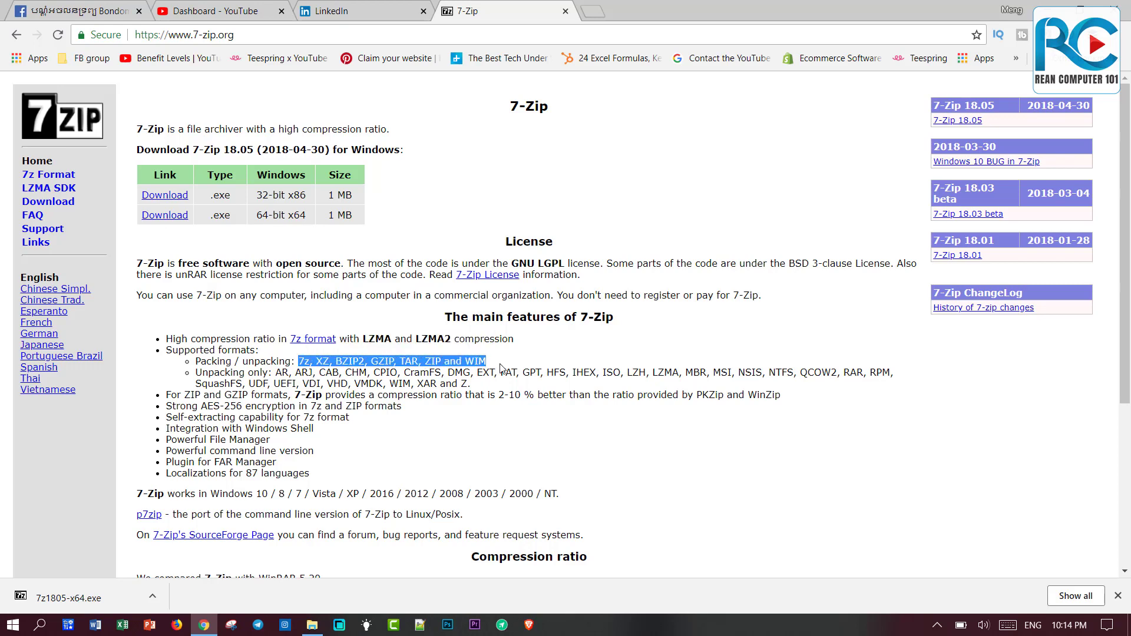
left_click(306, 361)
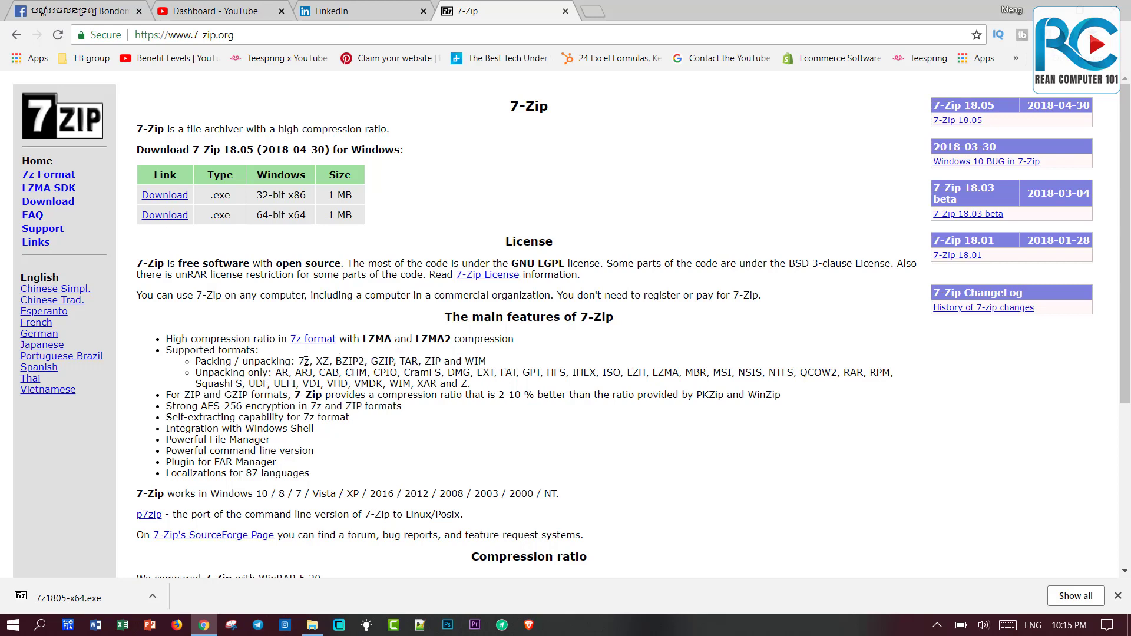
left_click_drag(299, 361, 314, 361)
left_click_drag(486, 361, 480, 386)
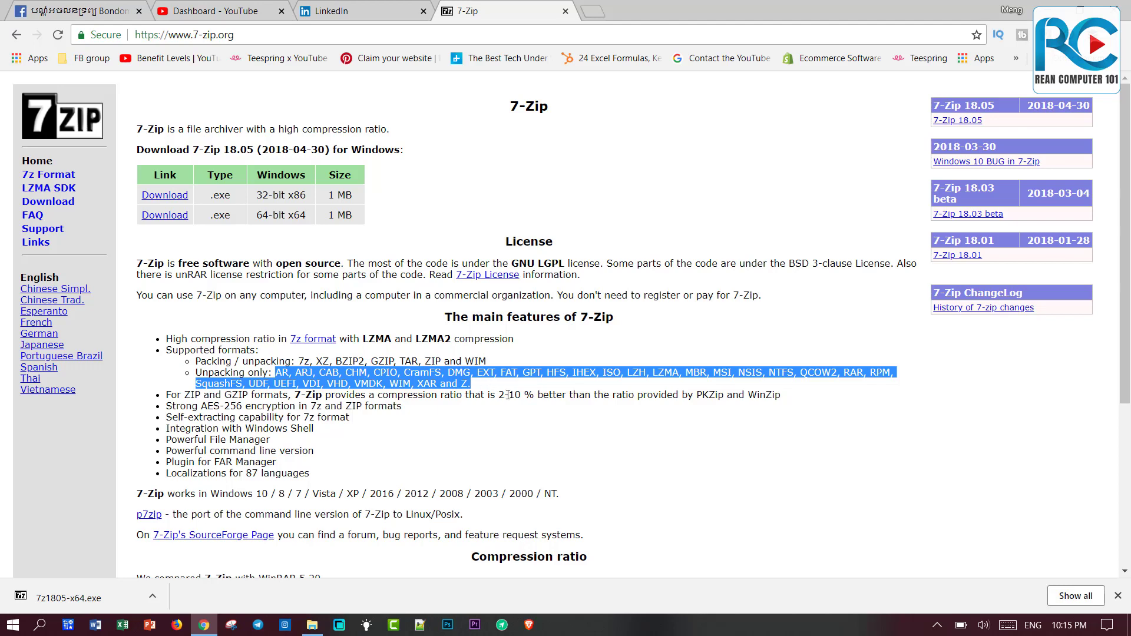
left_click_drag(446, 373, 471, 372)
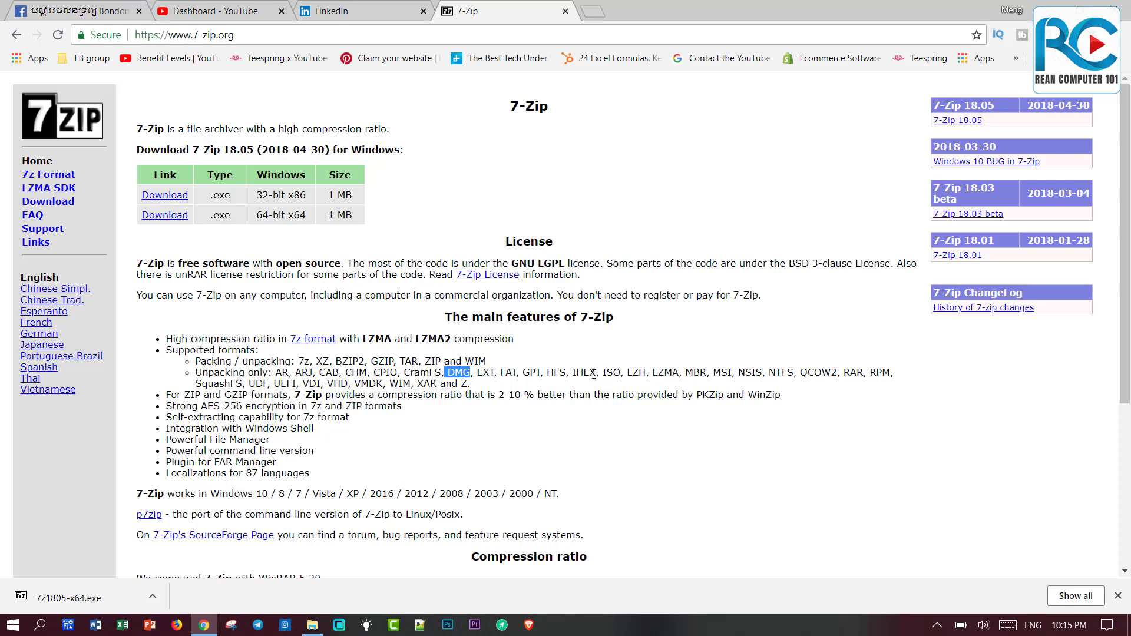
left_click_drag(593, 373, 881, 388)
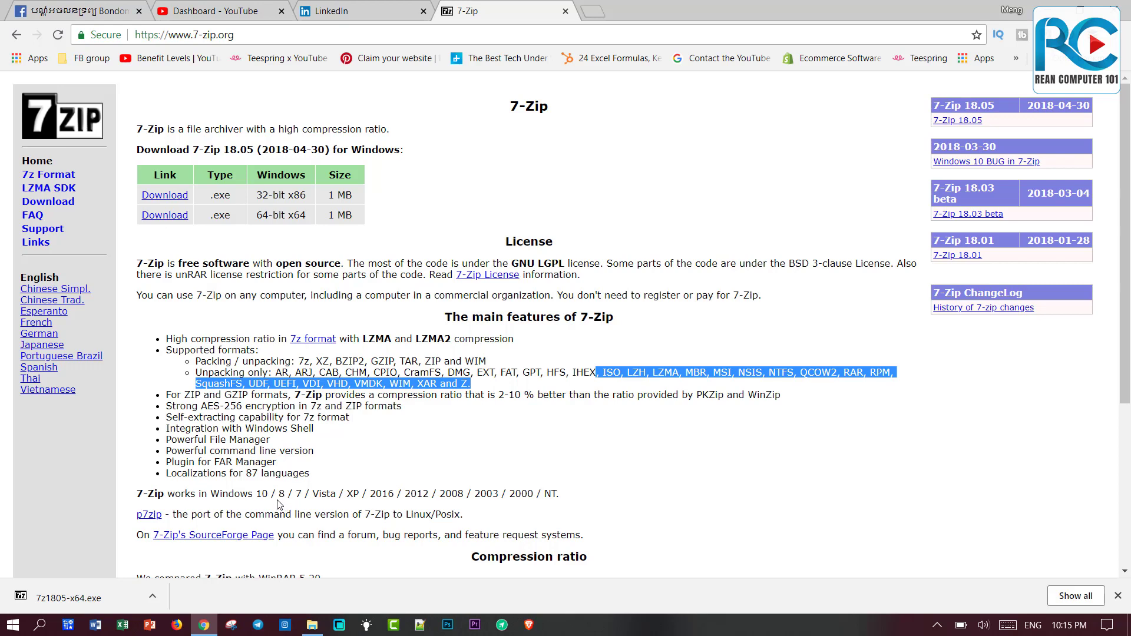
left_click_drag(257, 496, 614, 494)
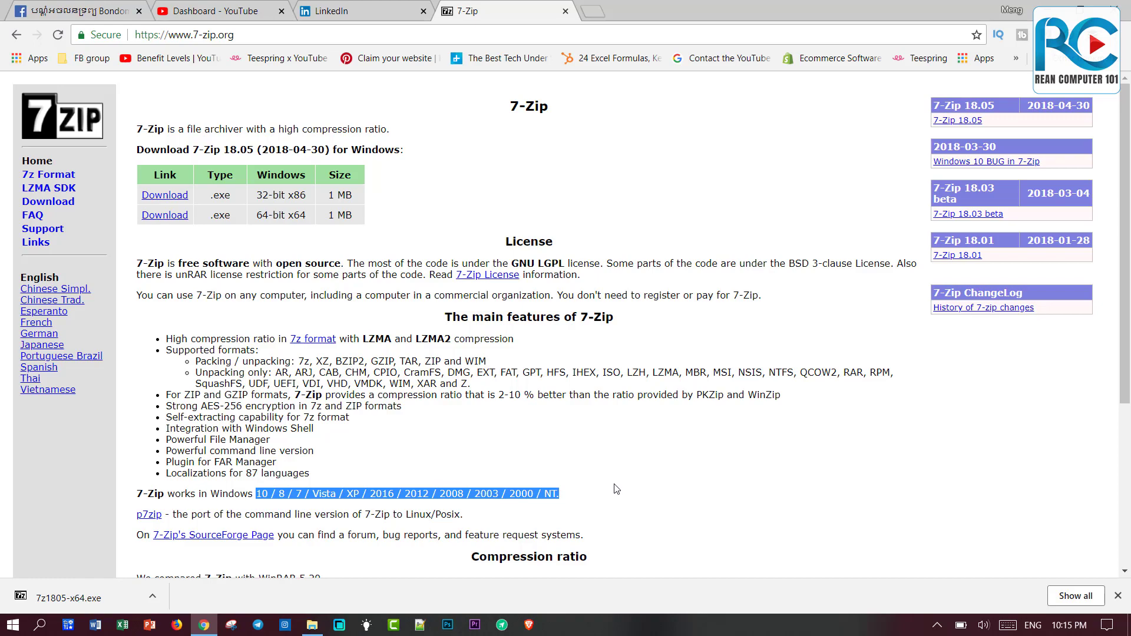
scroll(615, 489, "down", 4)
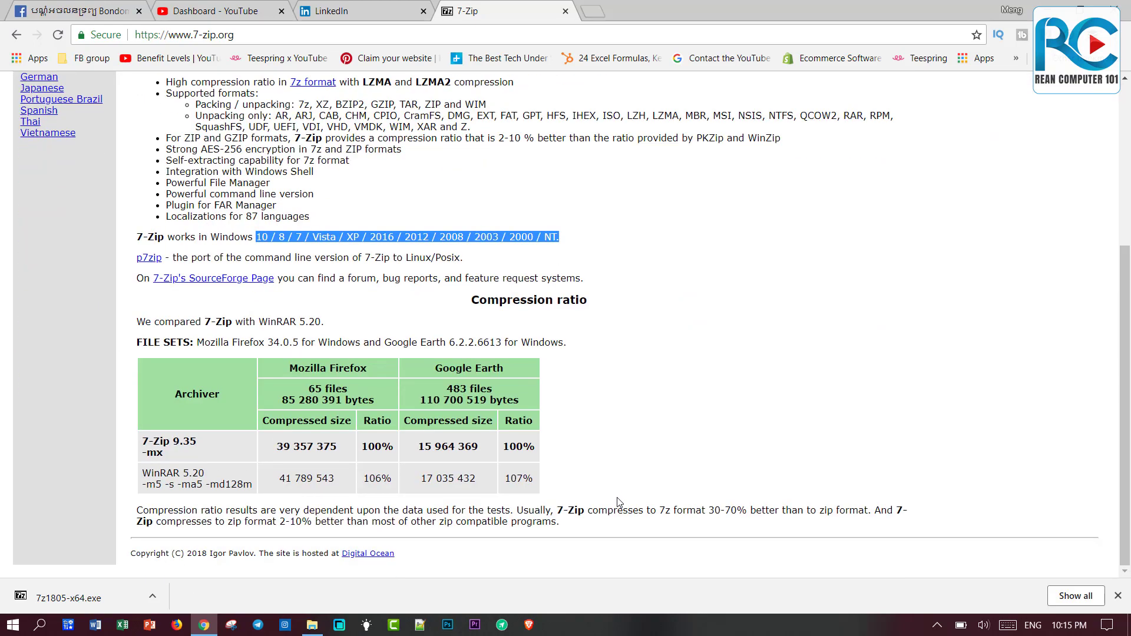
scroll(660, 458, "up", 4)
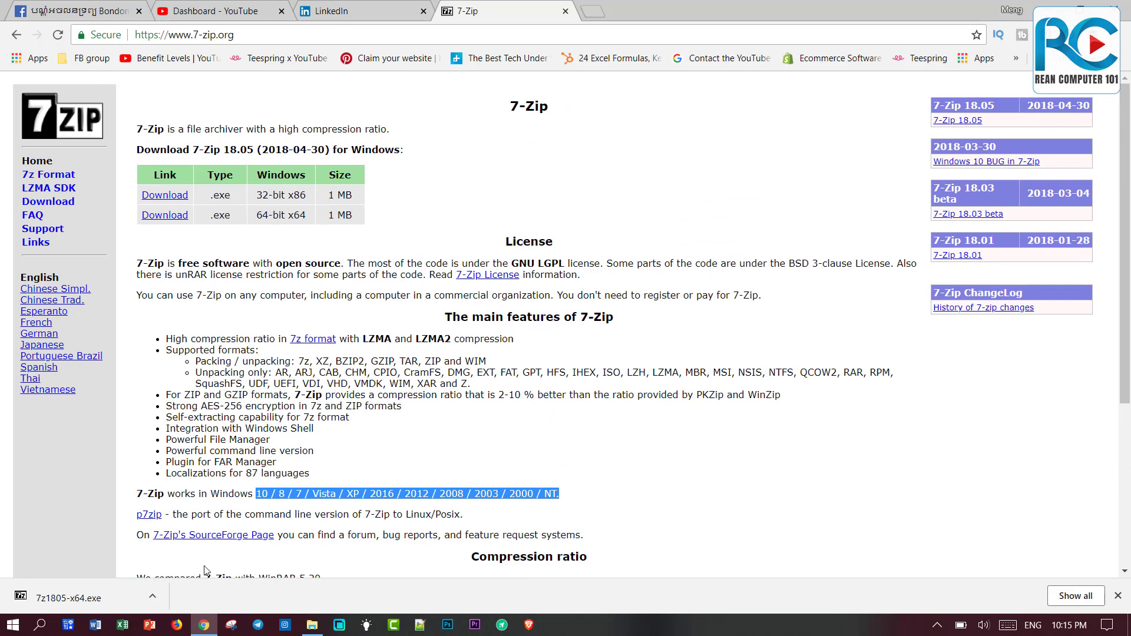
Run 7z1805-x64.exe and install 7-Zip 18.05 (x64) into C:\Program Files\7-Zip\.
left_click(75, 601)
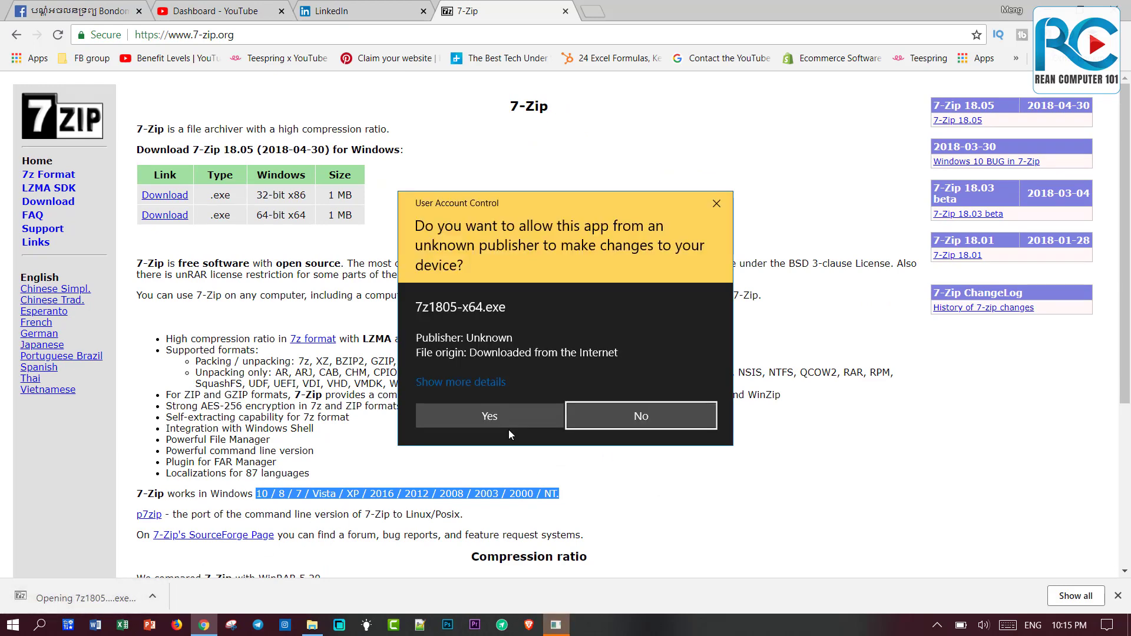
left_click(487, 419)
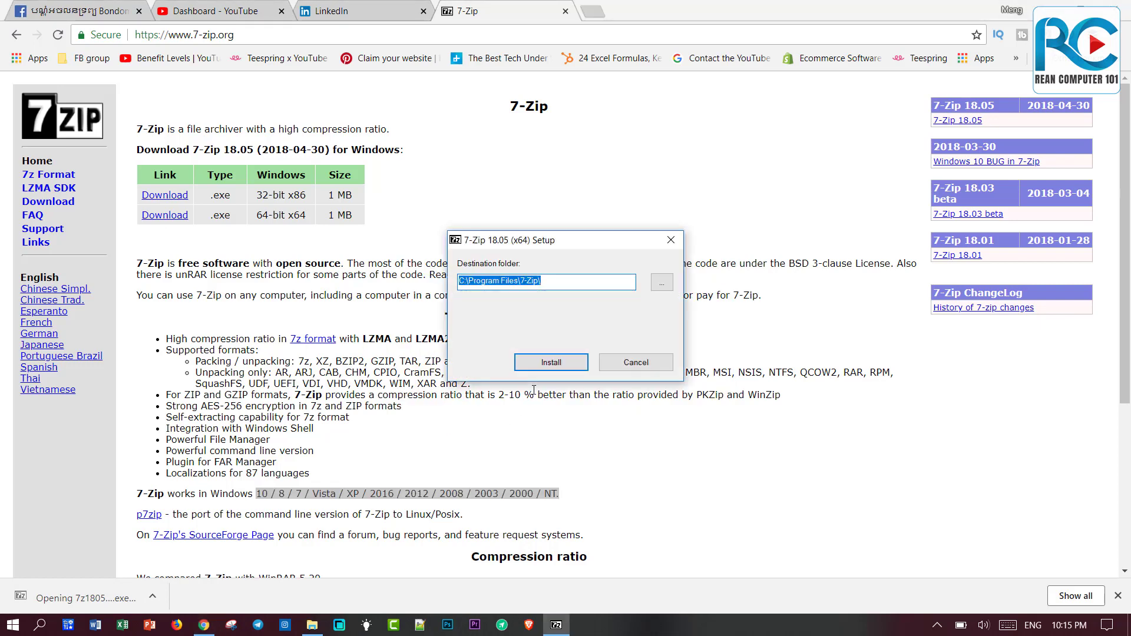
left_click(557, 369)
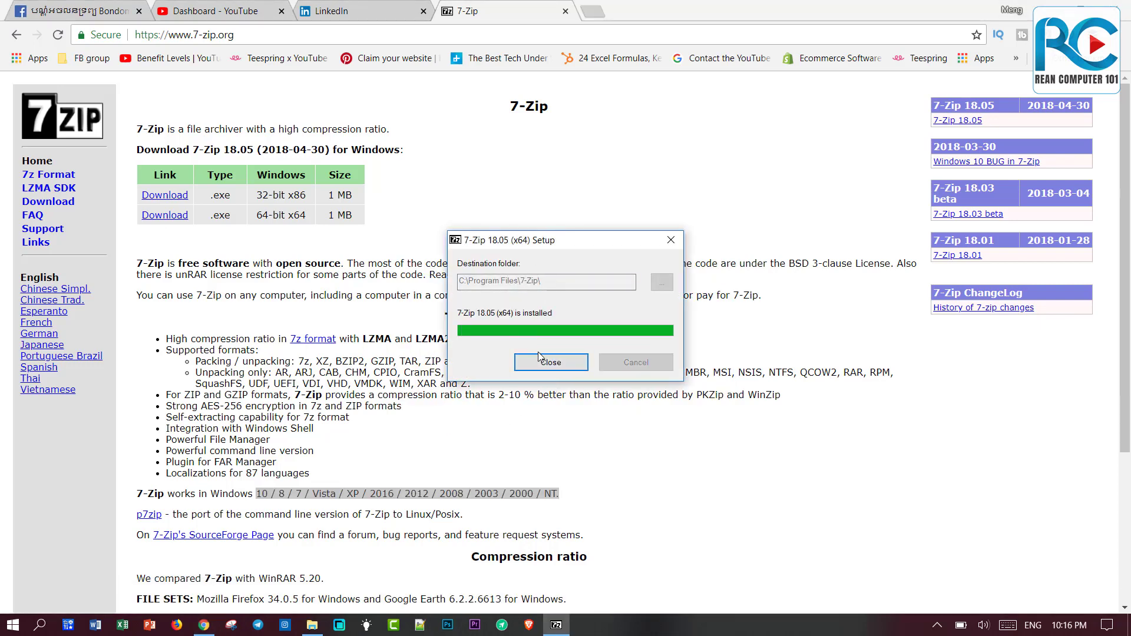
left_click(552, 363)
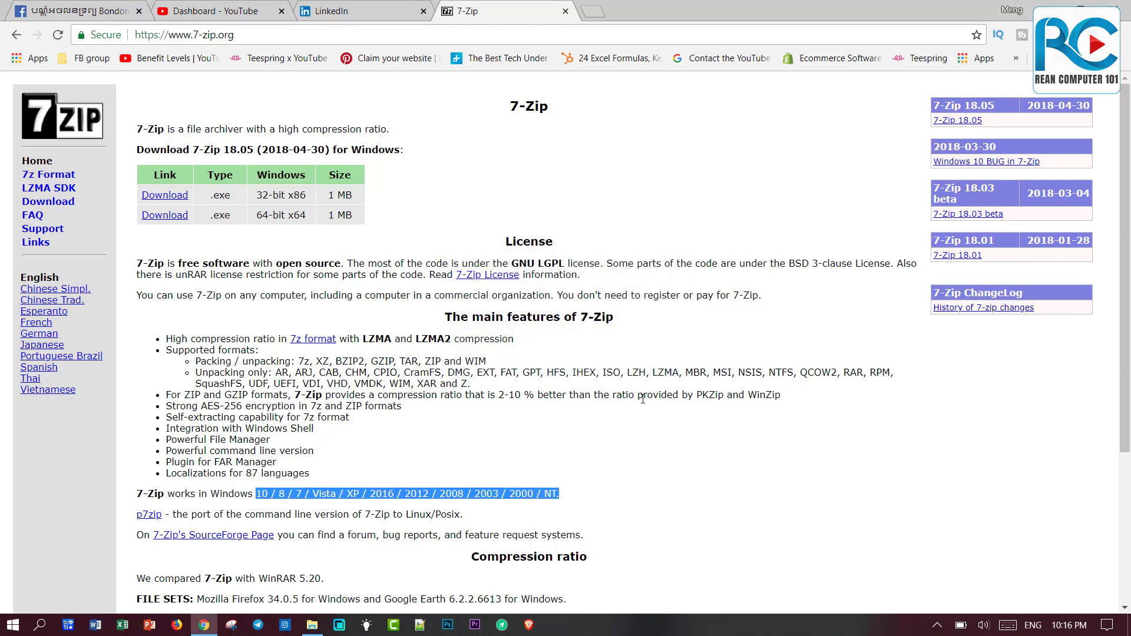
left_click(609, 399)
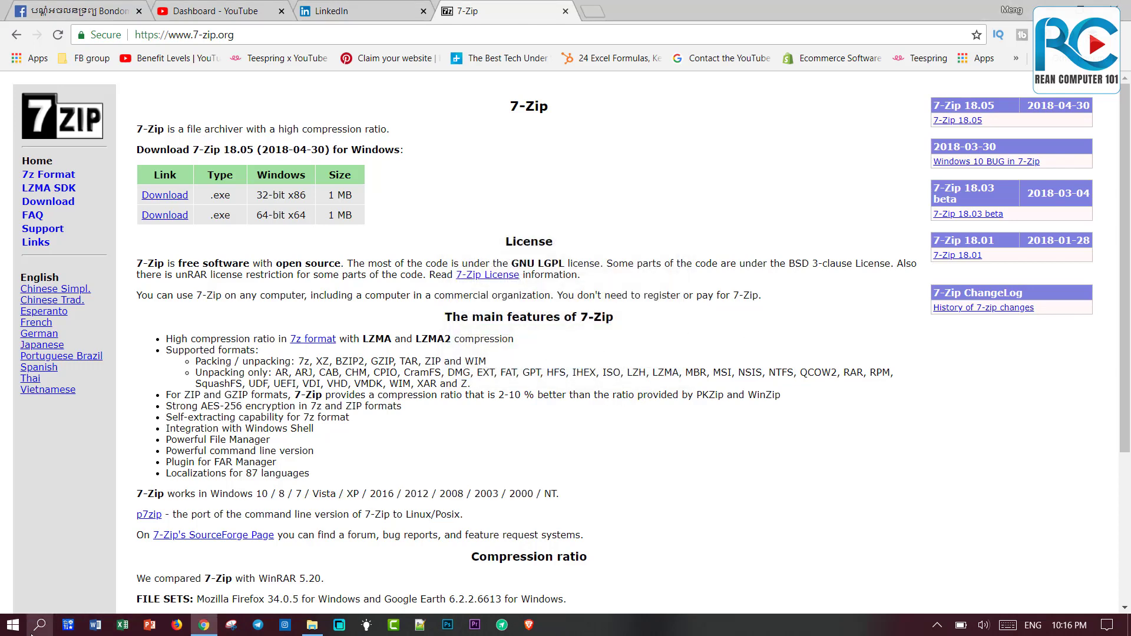
Find 7-Zip File Manager by searching '7', launch it on D:\, then close it.
left_click(34, 628)
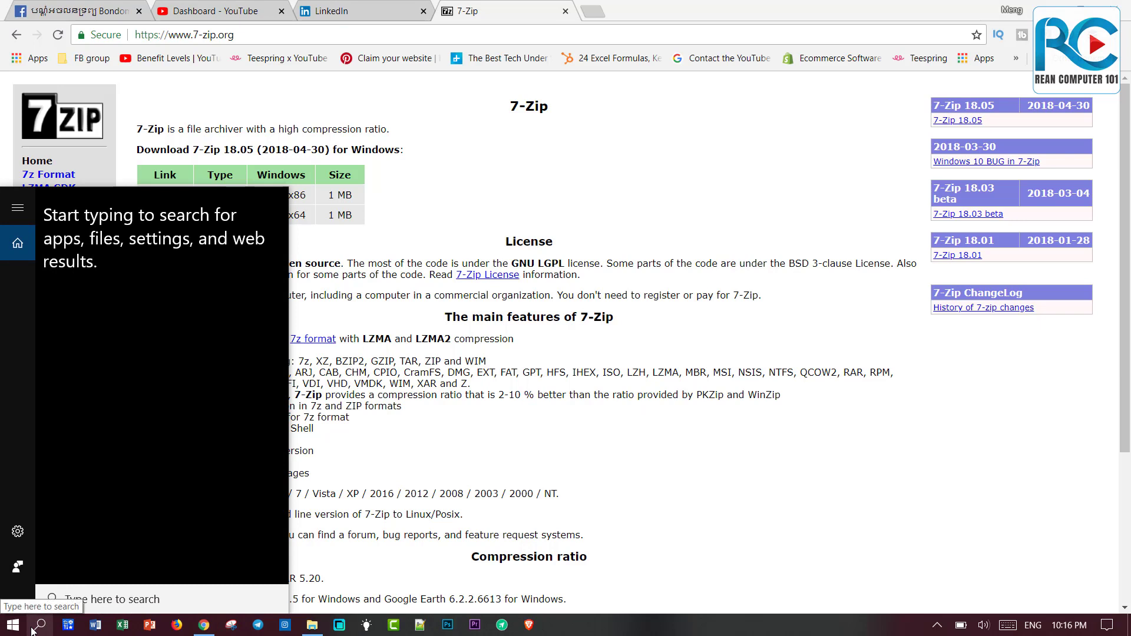
type("7")
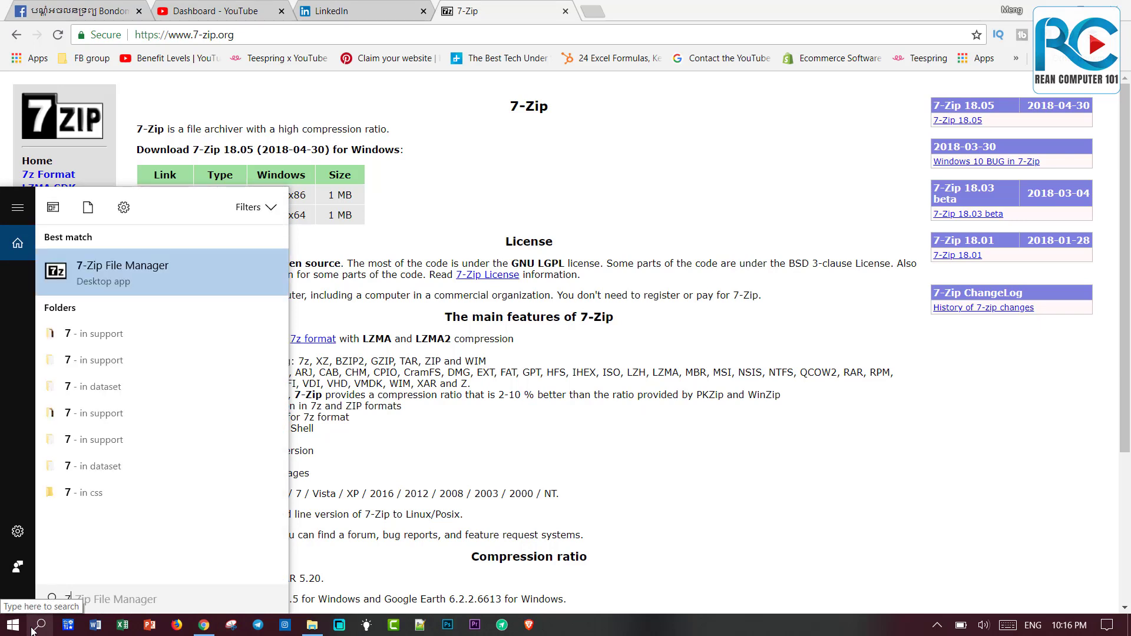
left_click(135, 281)
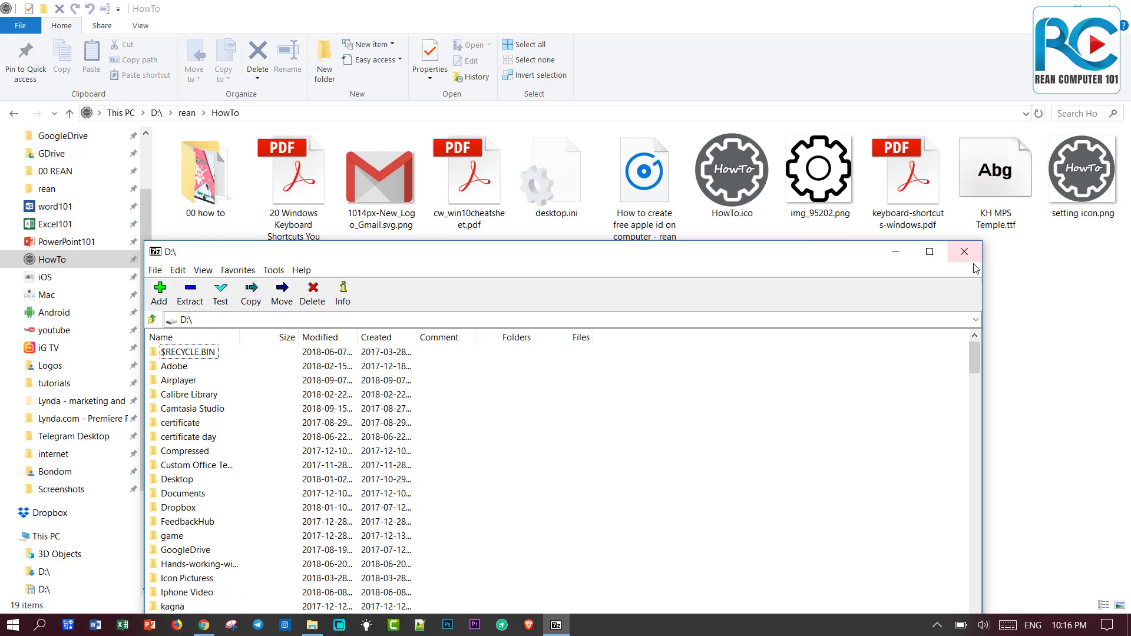
left_click(973, 259)
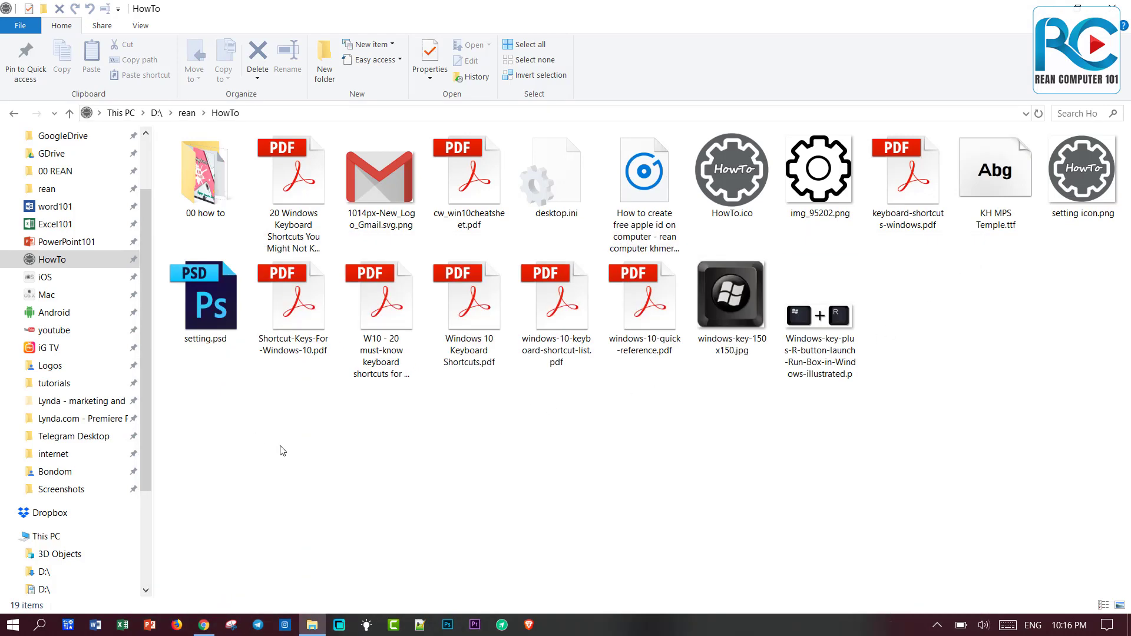
Create New folder in HowTo and move setting icon.png, setting.psd and three shortcut PDFs into it.
right_click(300, 427)
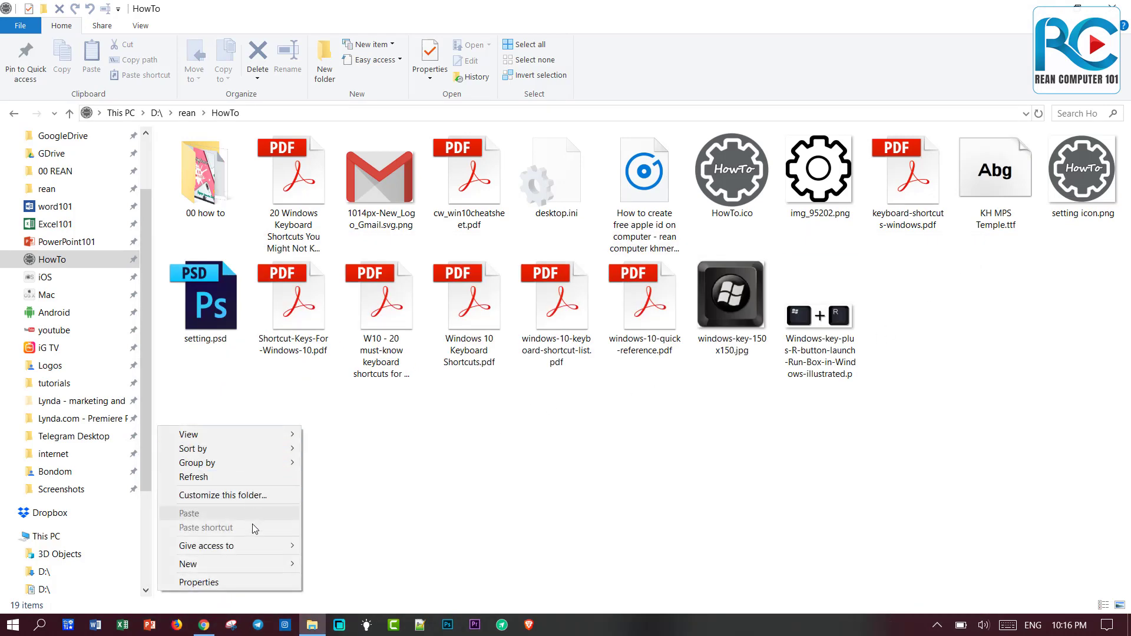
mouse_move(273, 566)
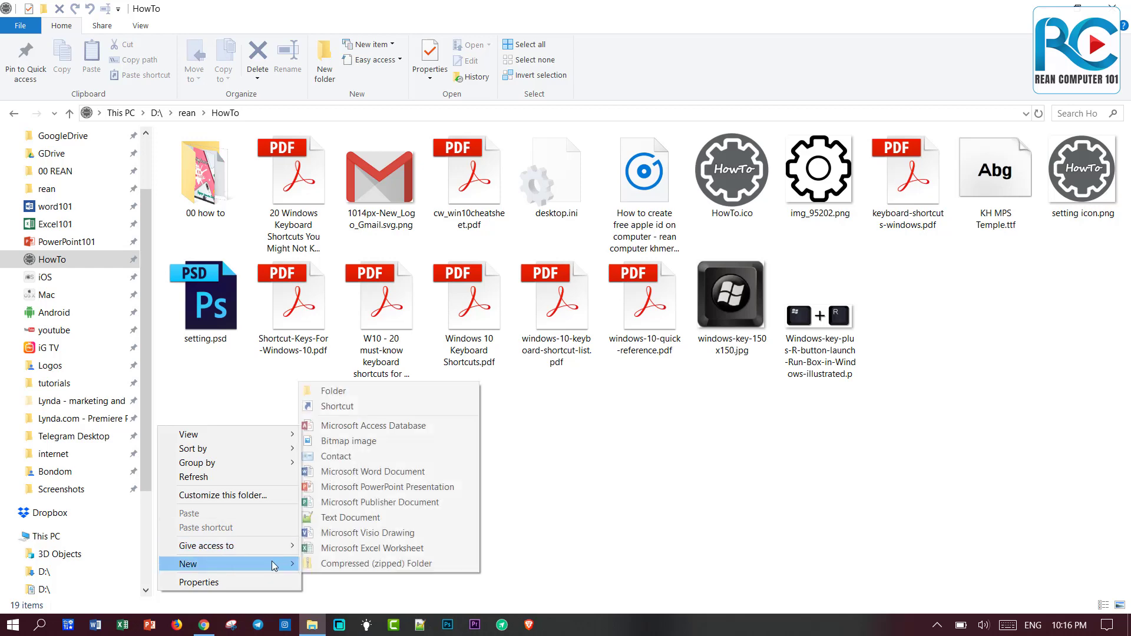
left_click(436, 450)
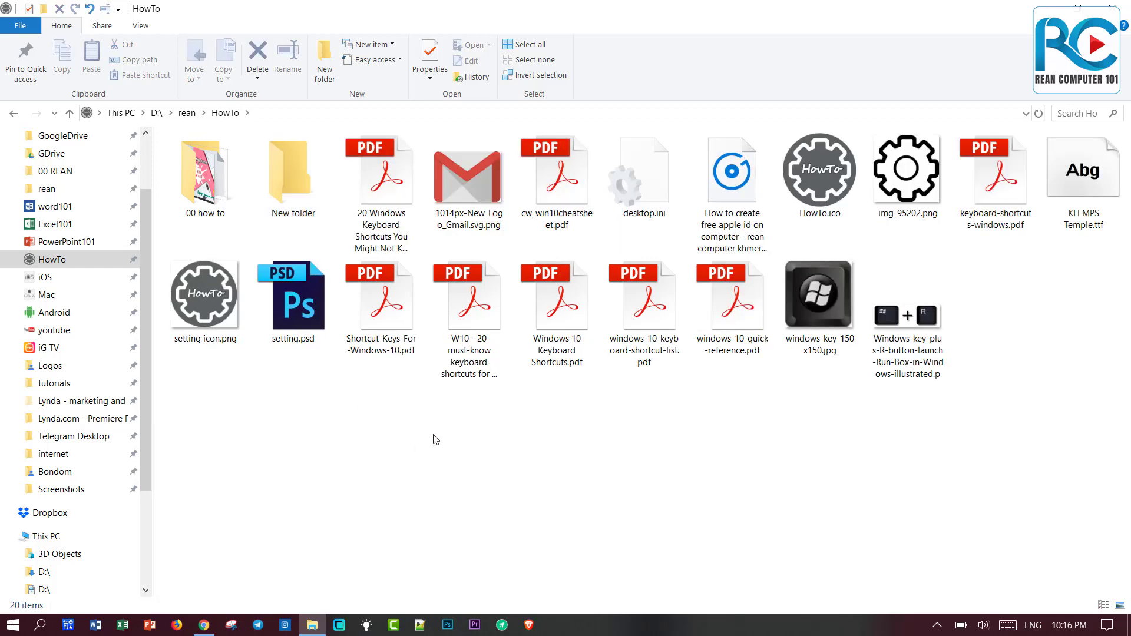
left_click_drag(546, 399, 193, 296)
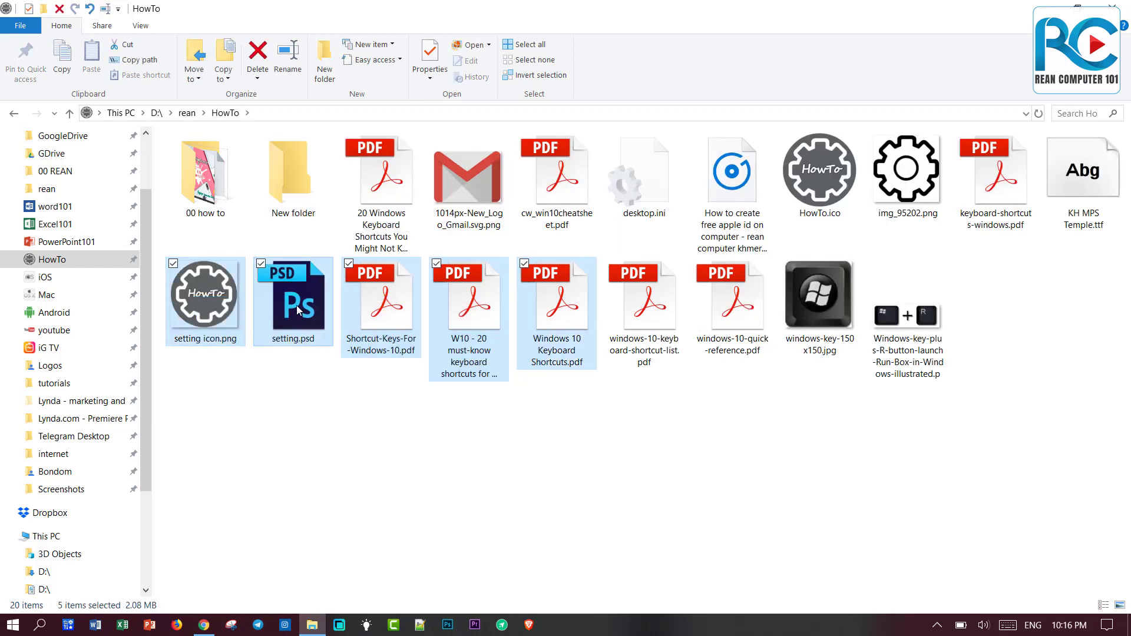
left_click_drag(295, 305, 293, 182)
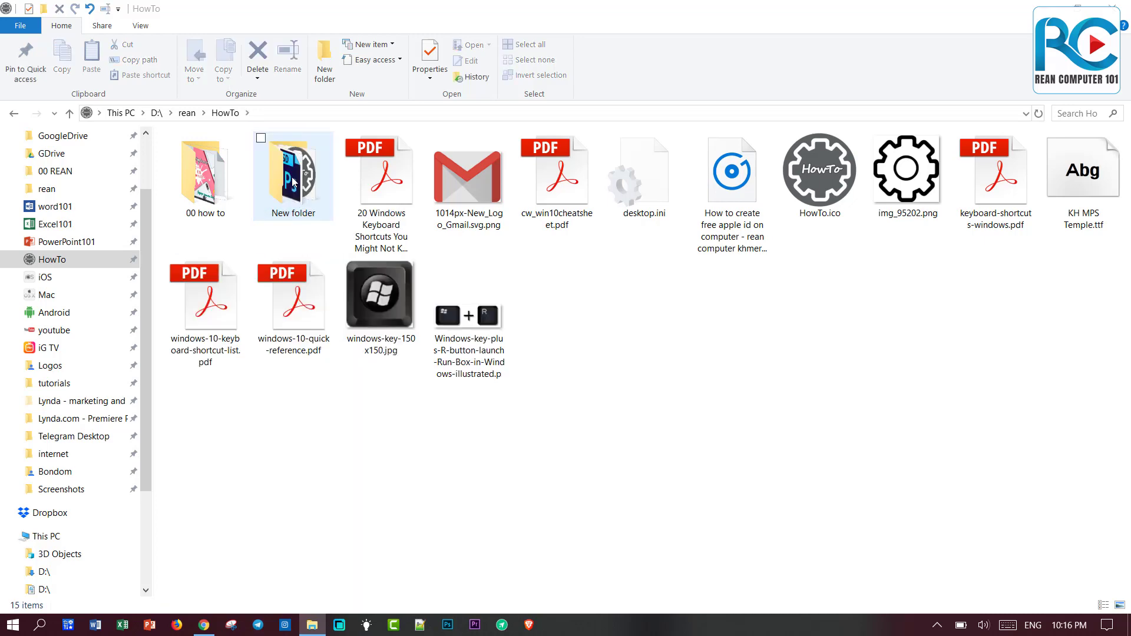
left_click(293, 183)
Add New folder to a 1.04 MB New folder.zip archive via the 7-Zip context menu.
right_click(295, 180)
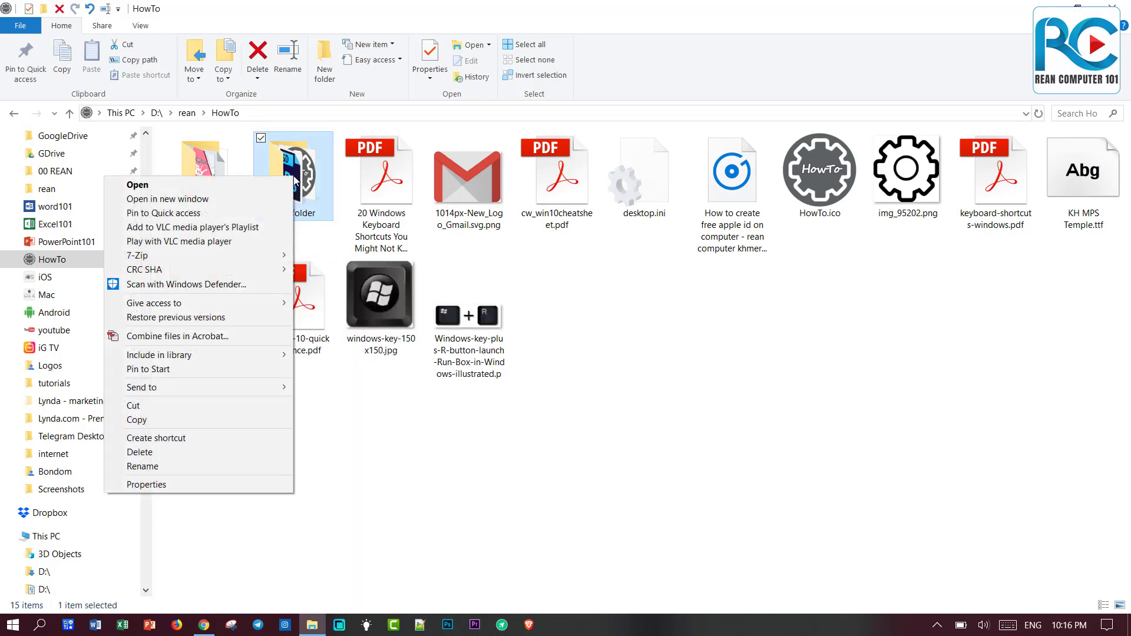
mouse_move(250, 255)
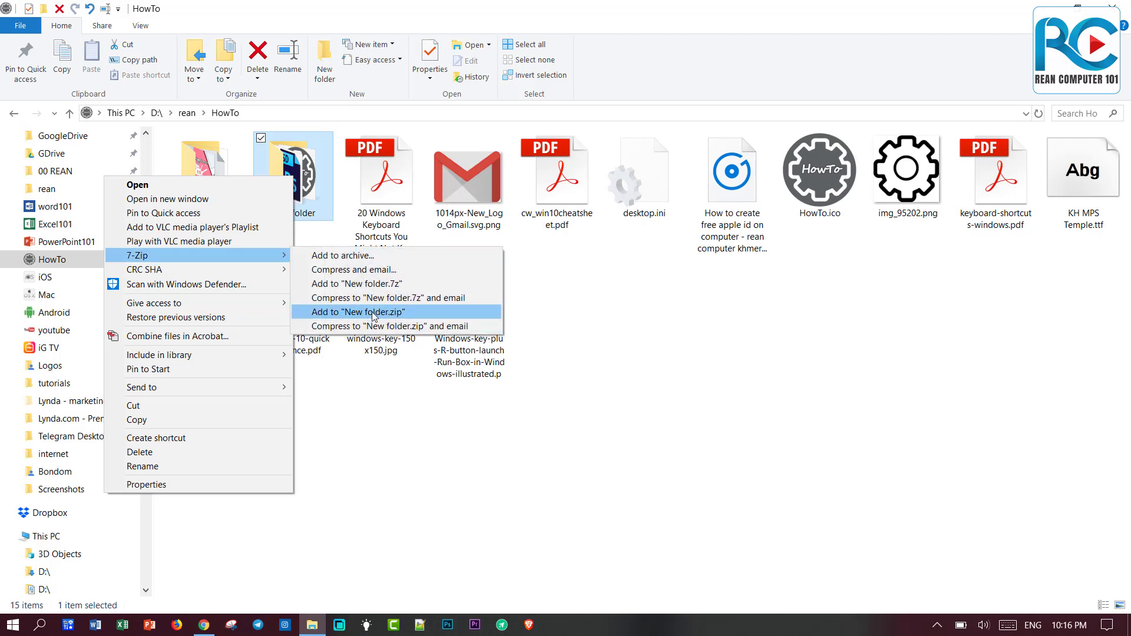
left_click(380, 313)
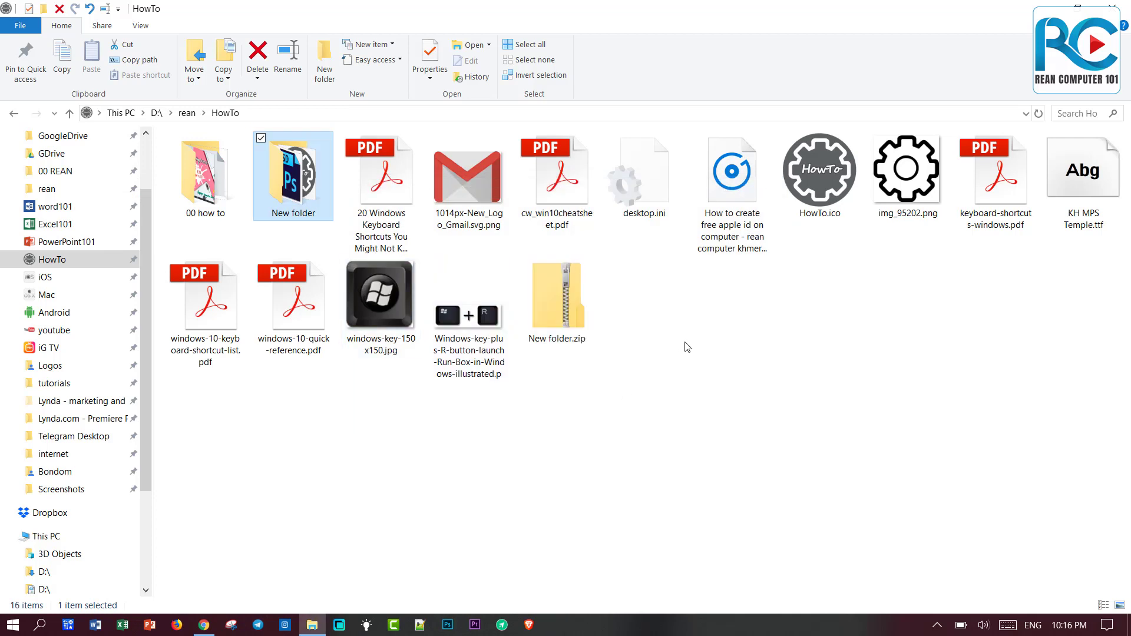
left_click(206, 302)
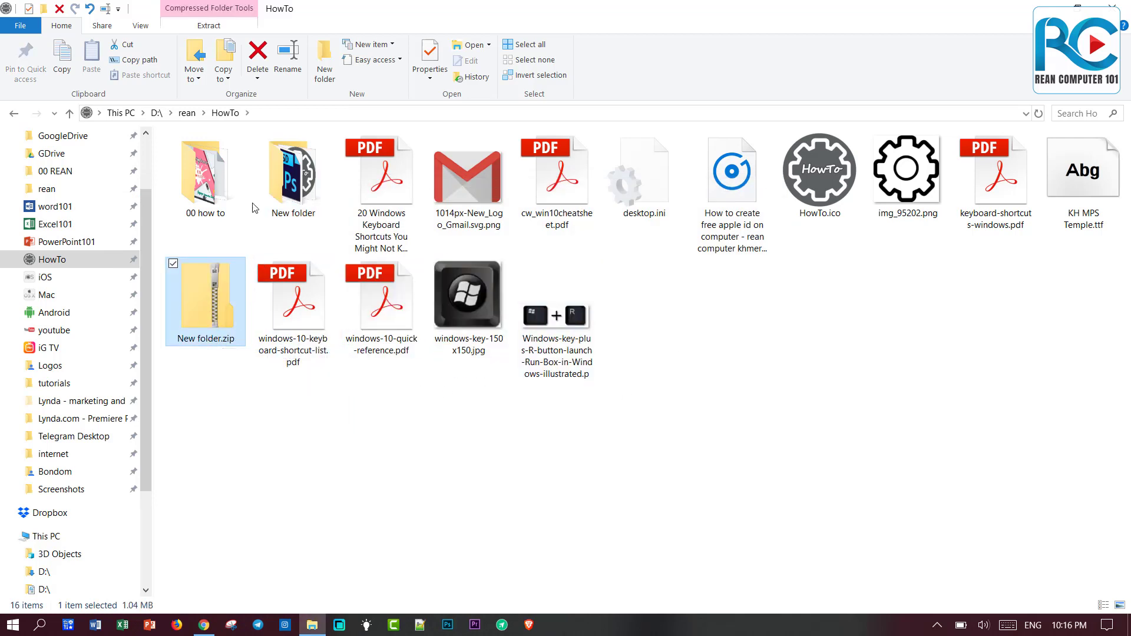
left_click(142, 26)
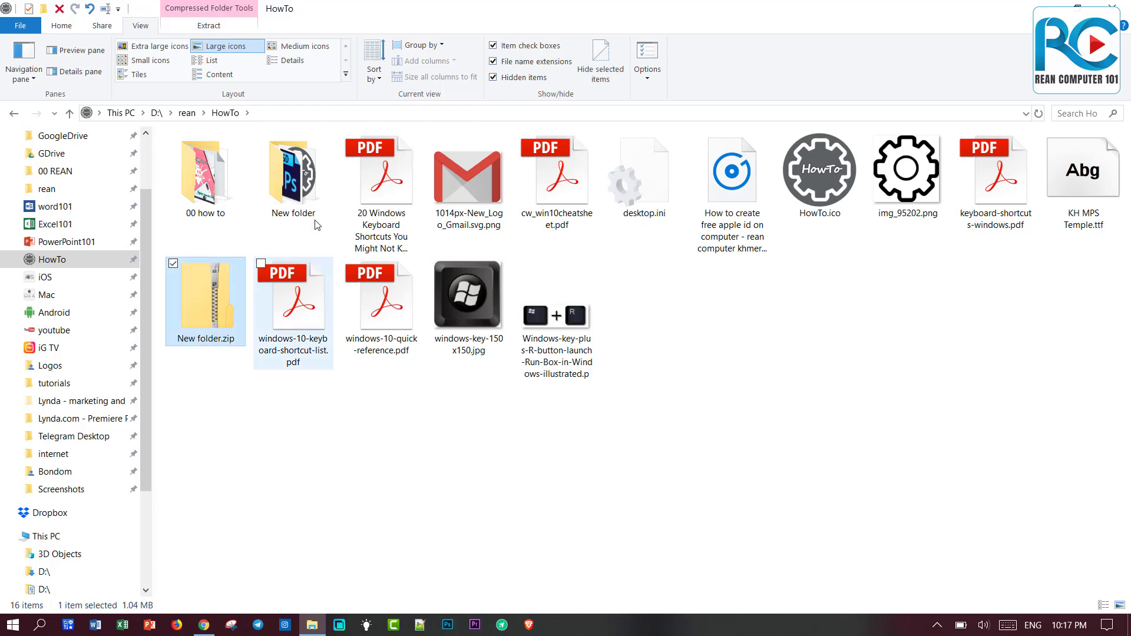
right_click(305, 171)
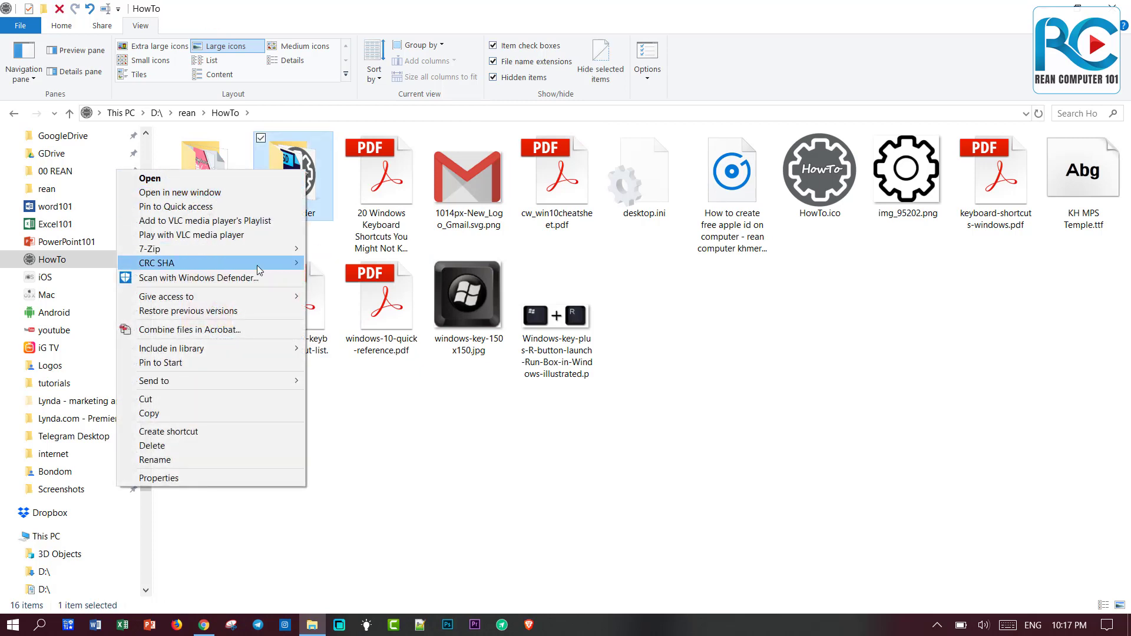
Add New folder to an 832 KB New folder.7z archive and select it.
mouse_move(264, 249)
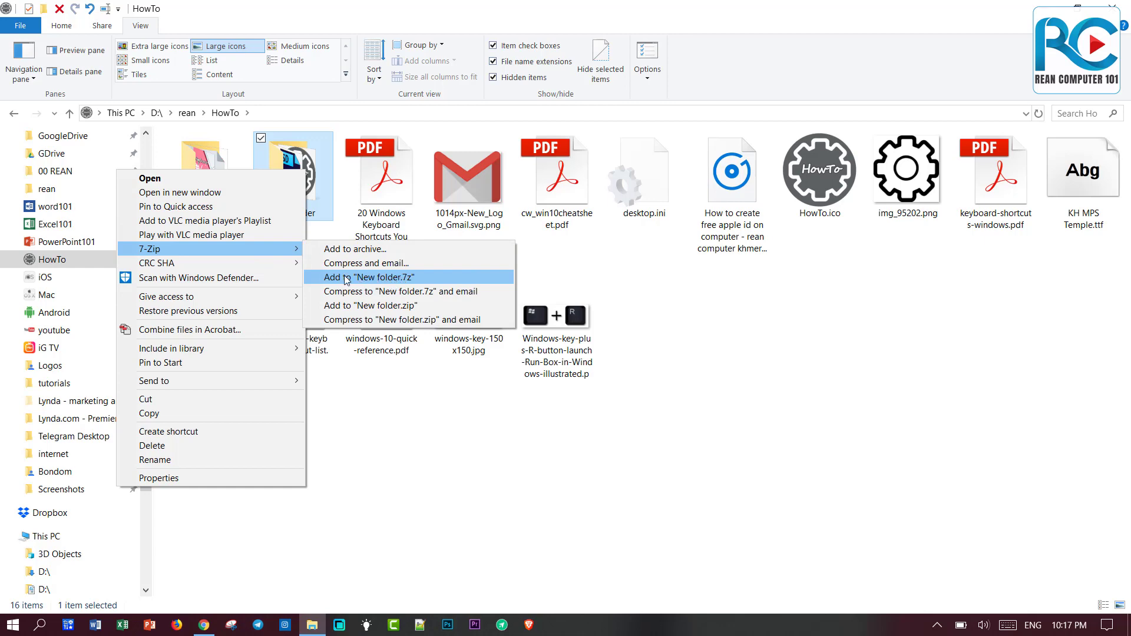
left_click(406, 282)
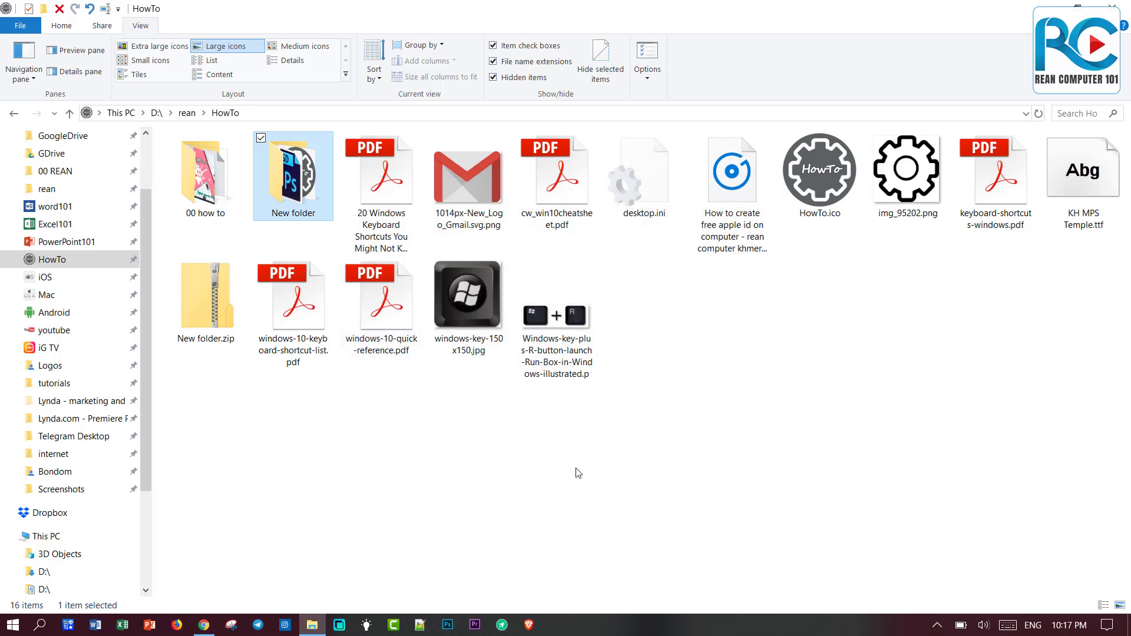
left_click(207, 304)
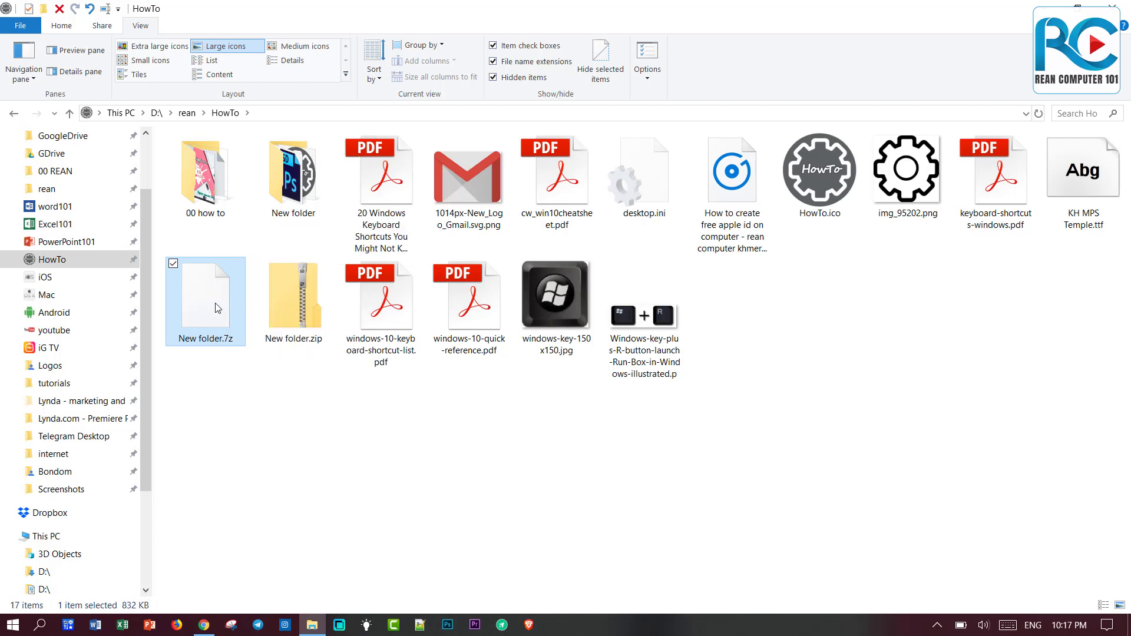
right_click(215, 303)
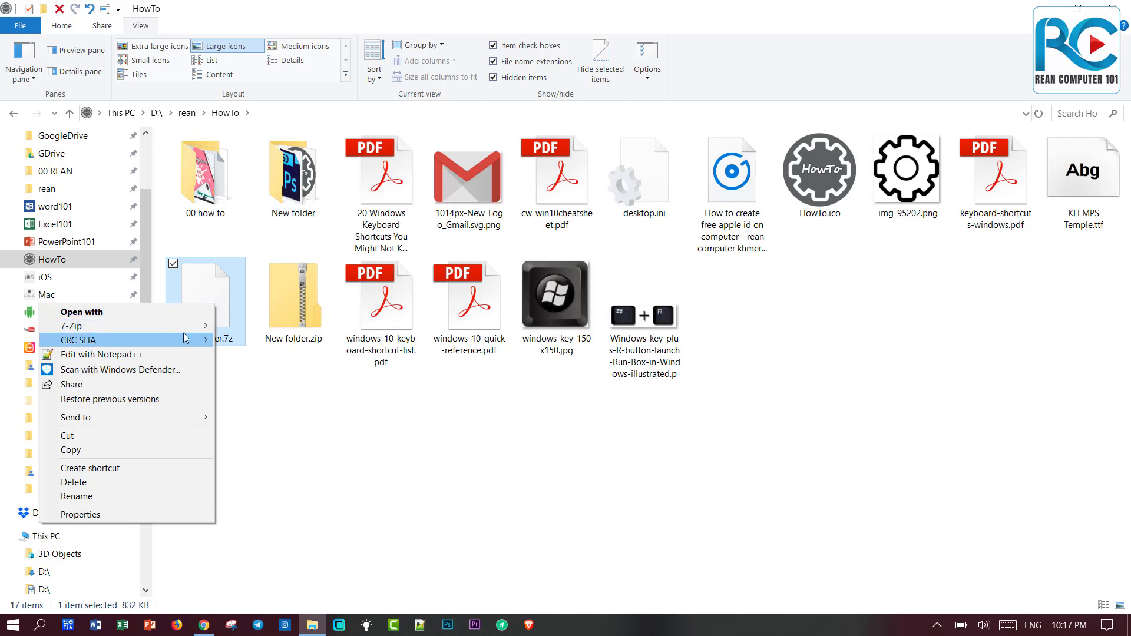
mouse_move(207, 327)
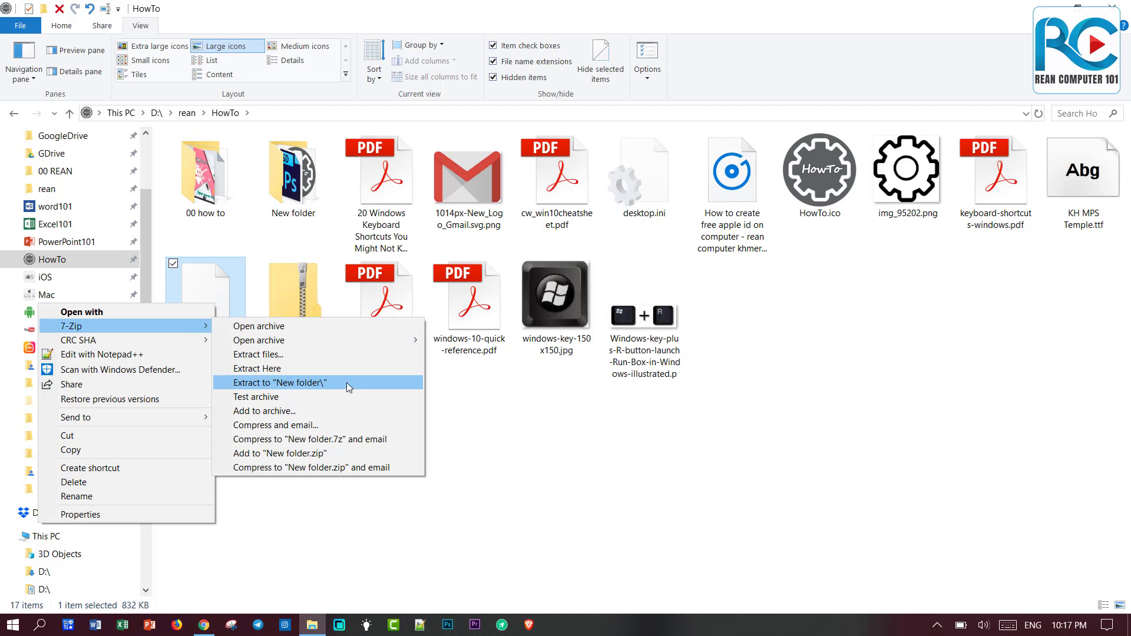
left_click(264, 355)
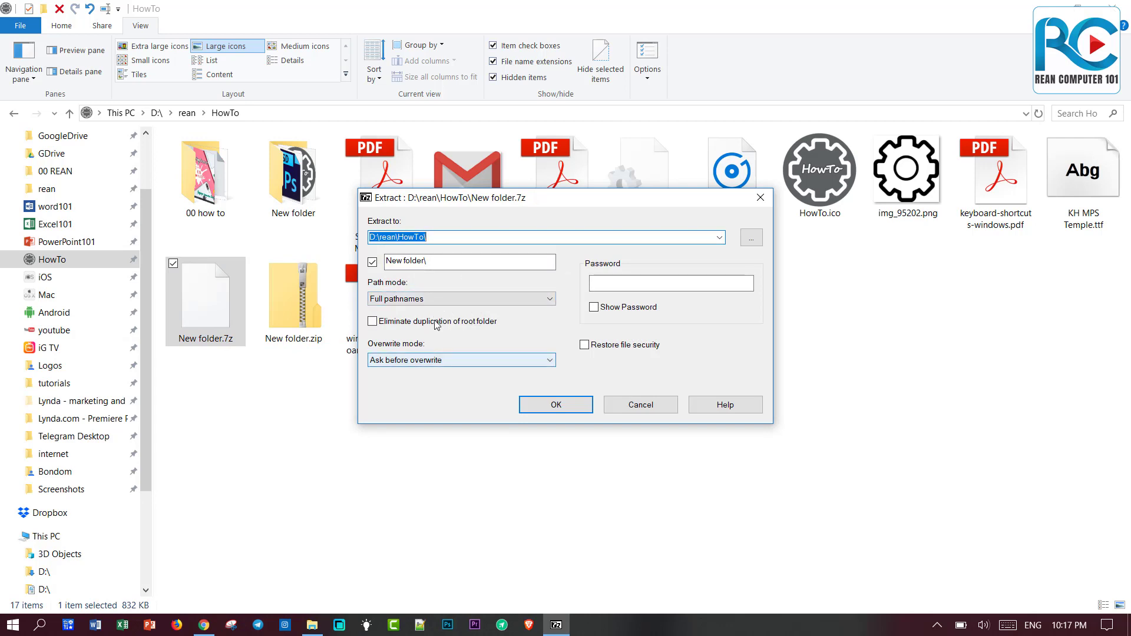
left_click(664, 408)
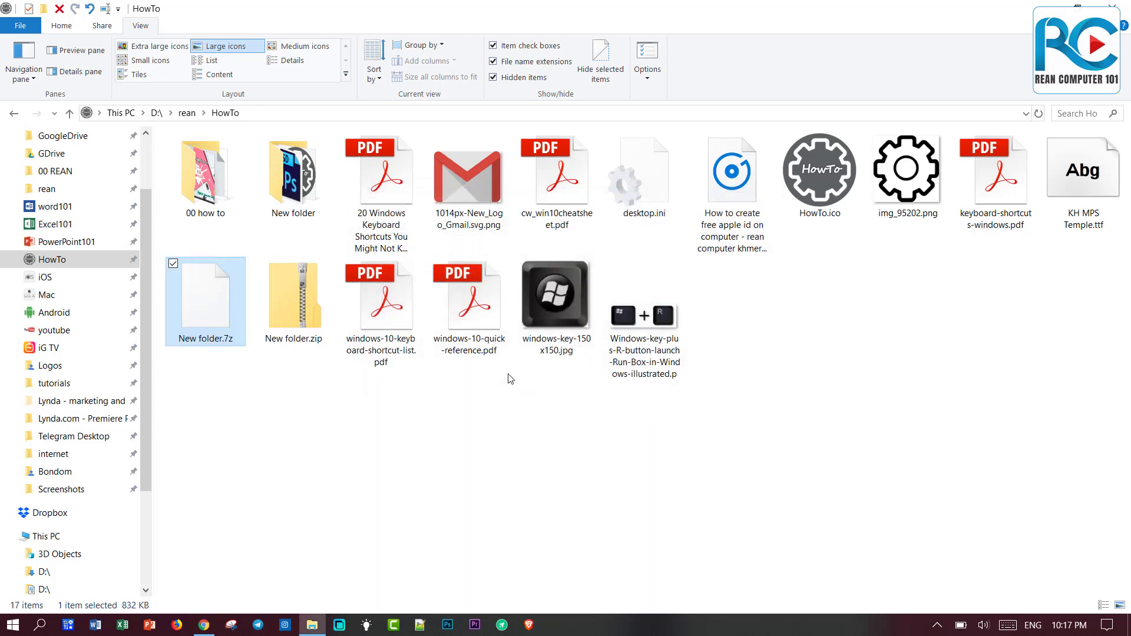
Open New folder.7z in 7-Zip and extract only setting.psd (1.44 MB) into HowTo.
right_click(226, 308)
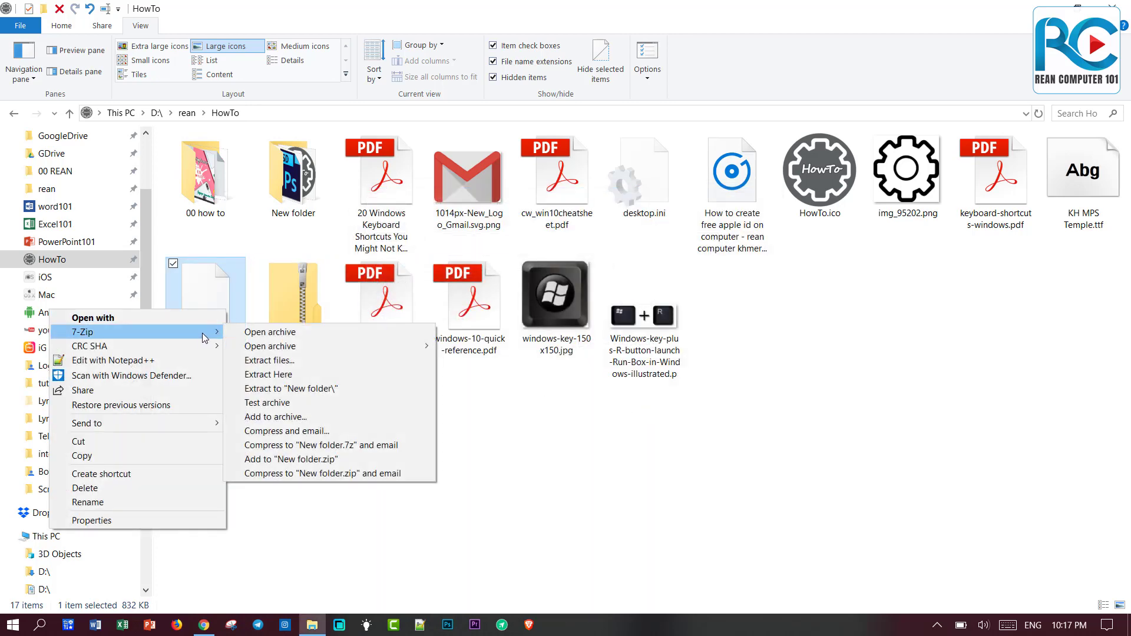
left_click(262, 335)
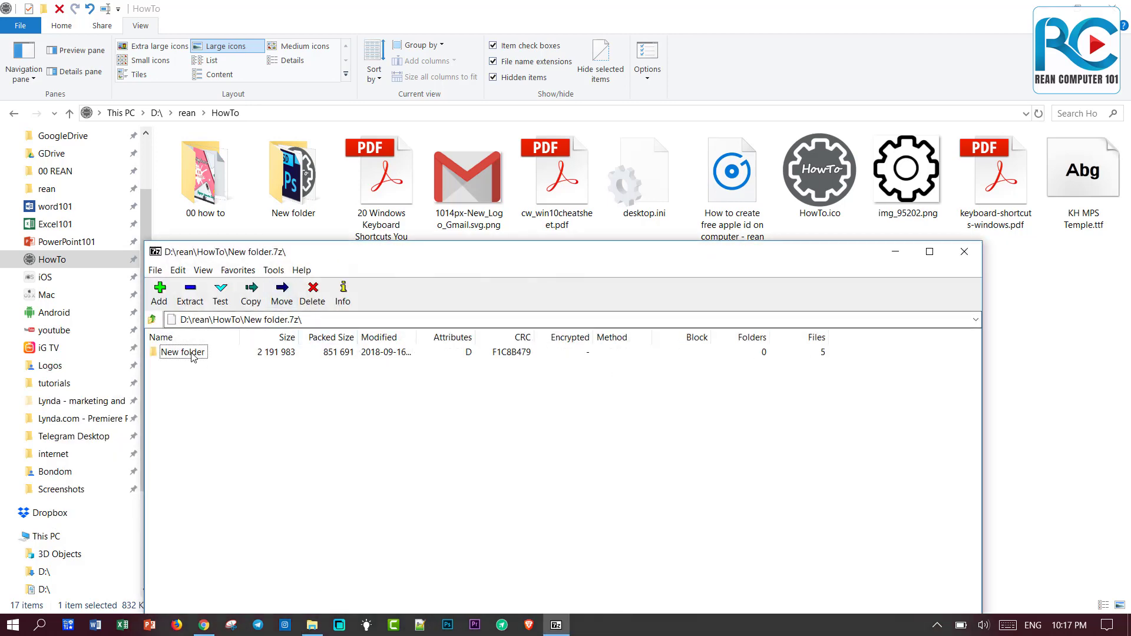
double_click(195, 352)
left_click(187, 370)
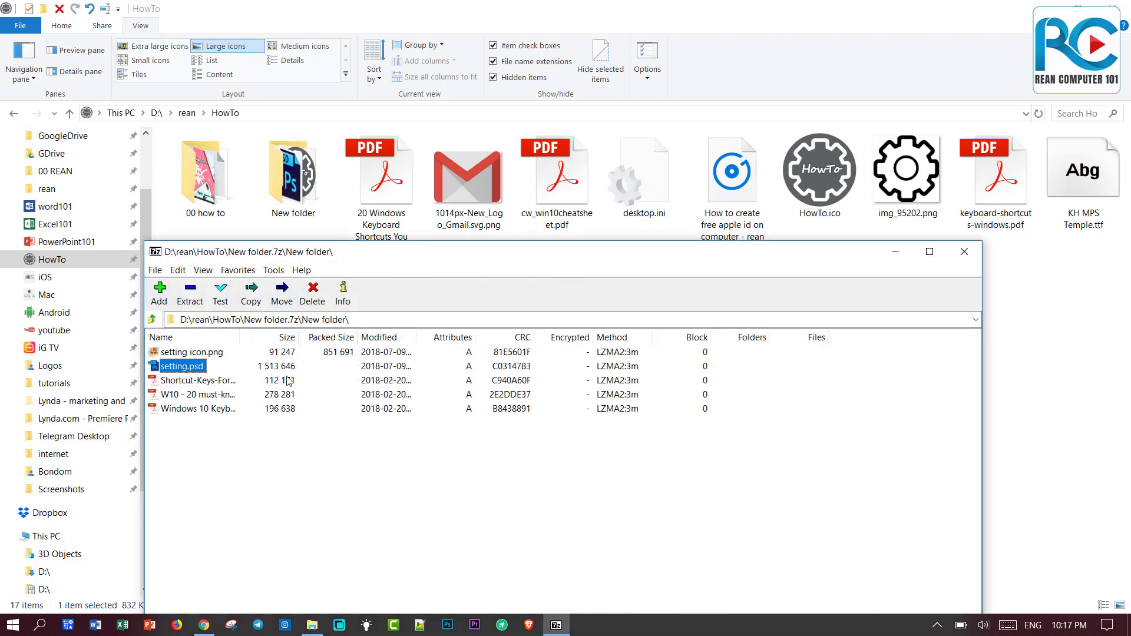
left_click(193, 301)
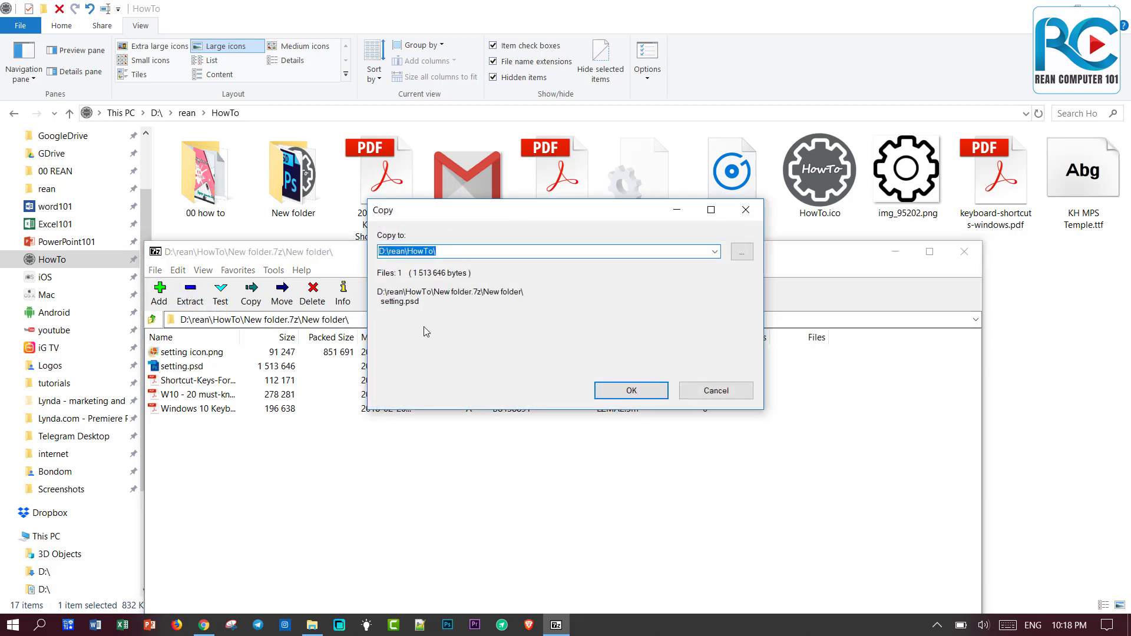
left_click(632, 390)
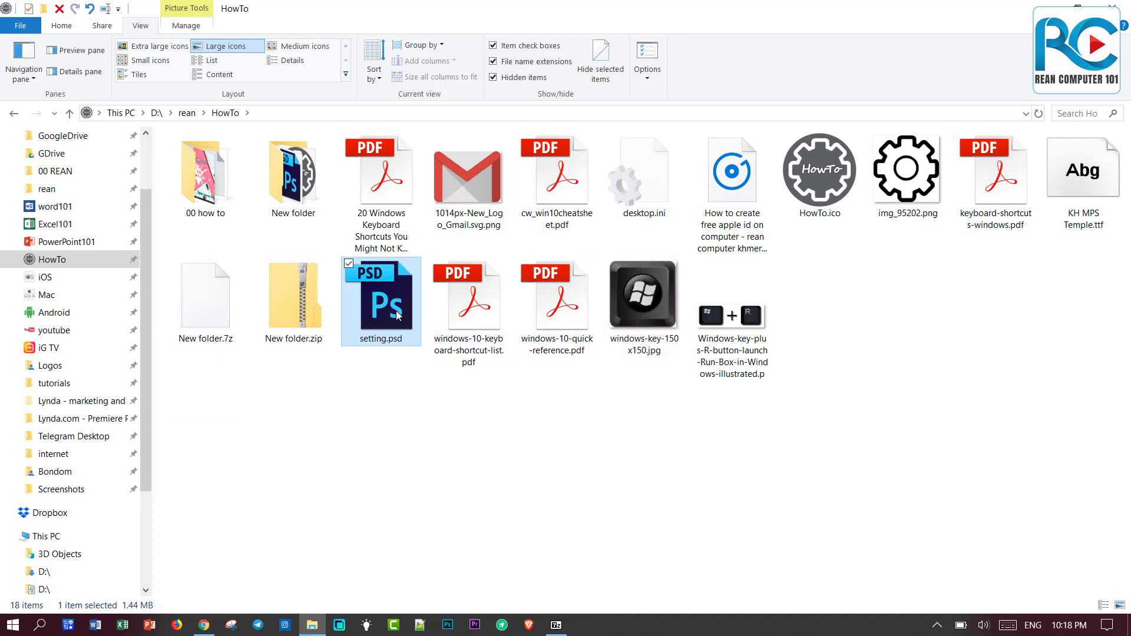
left_click(214, 311)
right_click(214, 311)
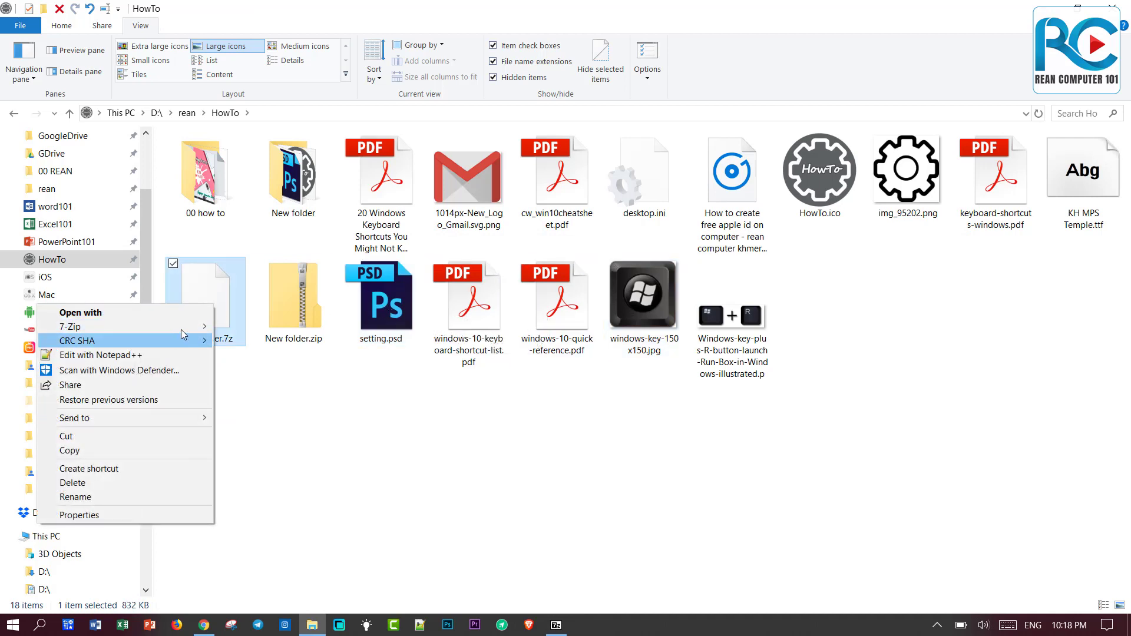
mouse_move(190, 332)
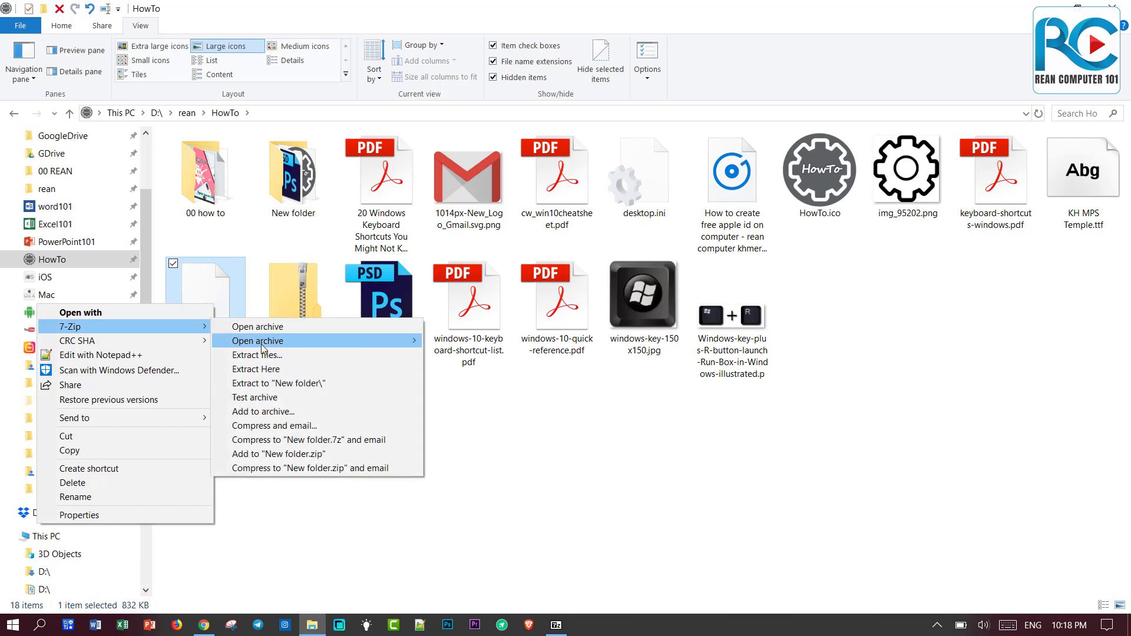
mouse_move(265, 347)
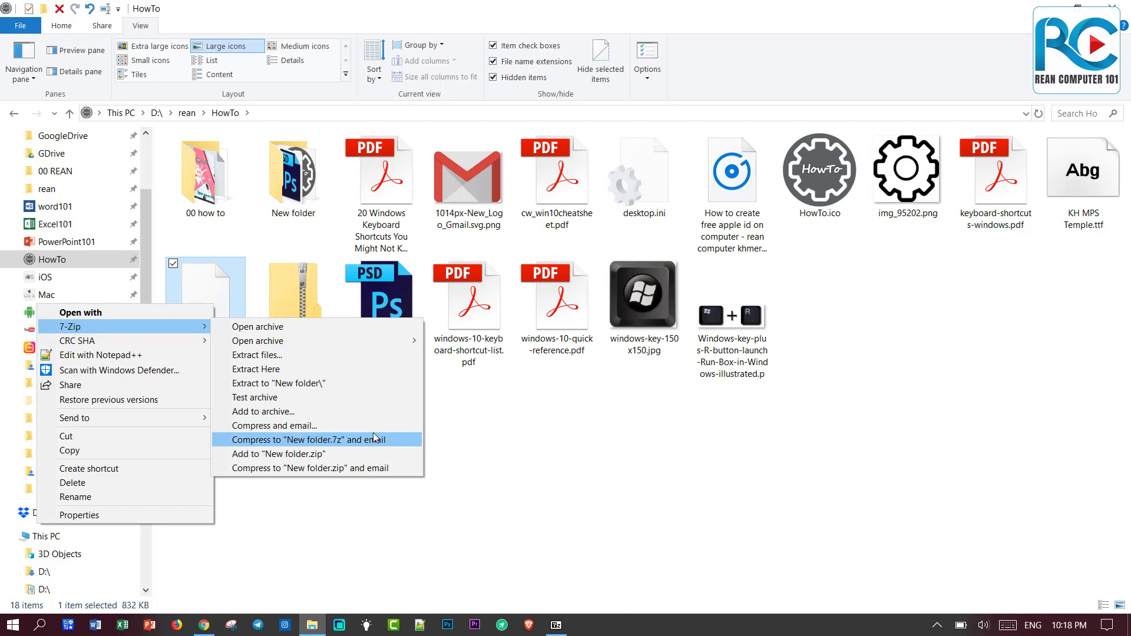
left_click(537, 454)
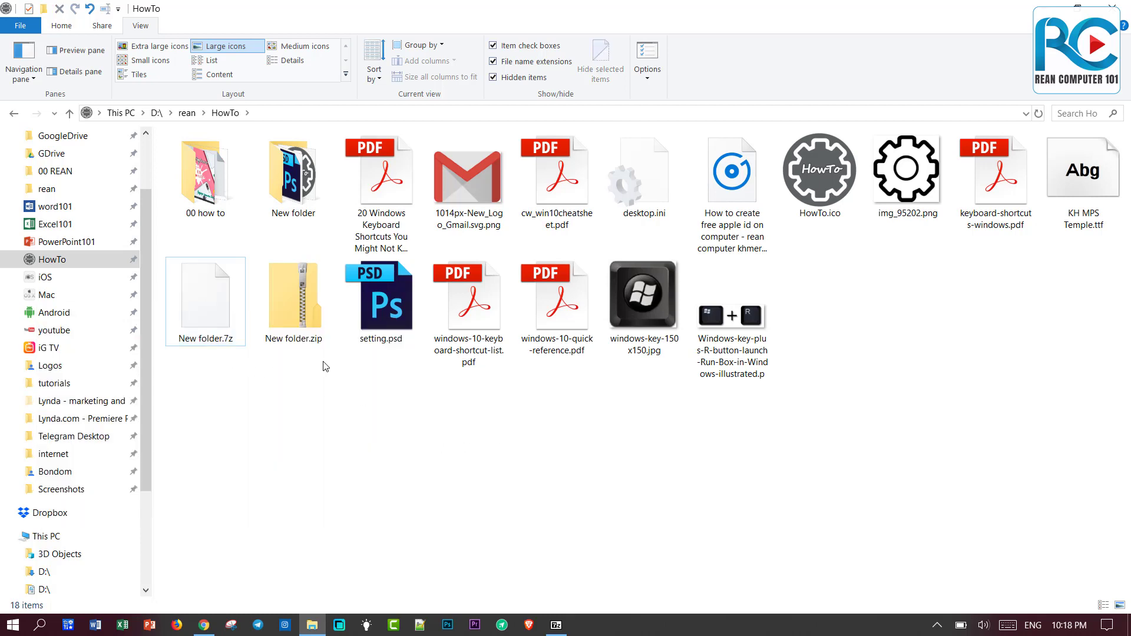
left_click(295, 203)
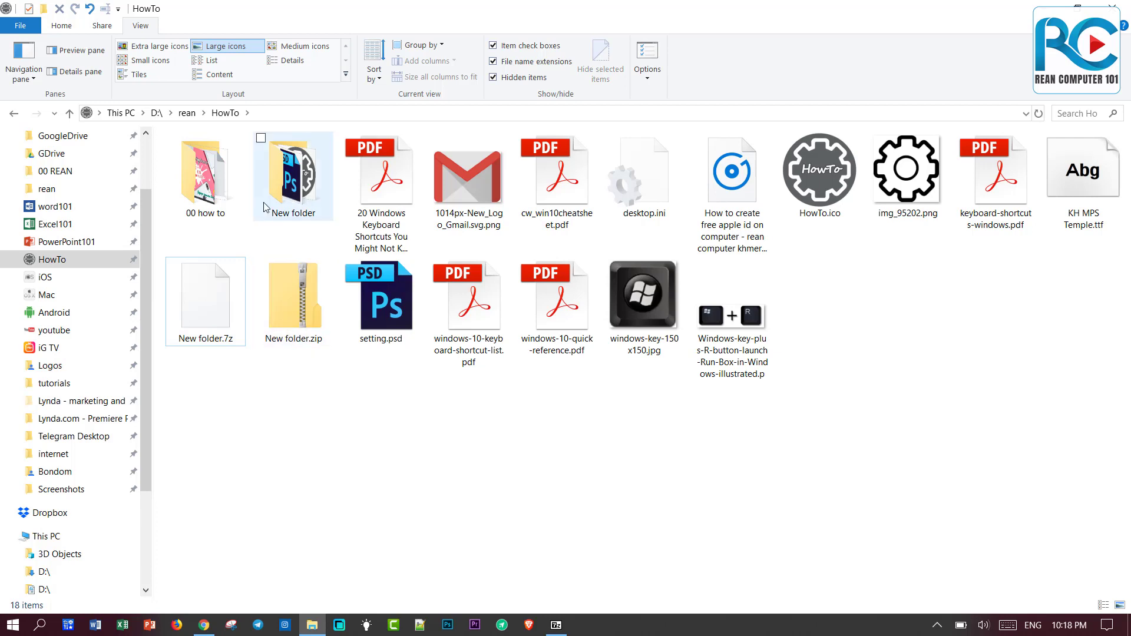
Open 7-Zip's Add to Archive for New folder and rename the archive to New folder1.zip.
right_click(293, 196)
left_click(311, 196)
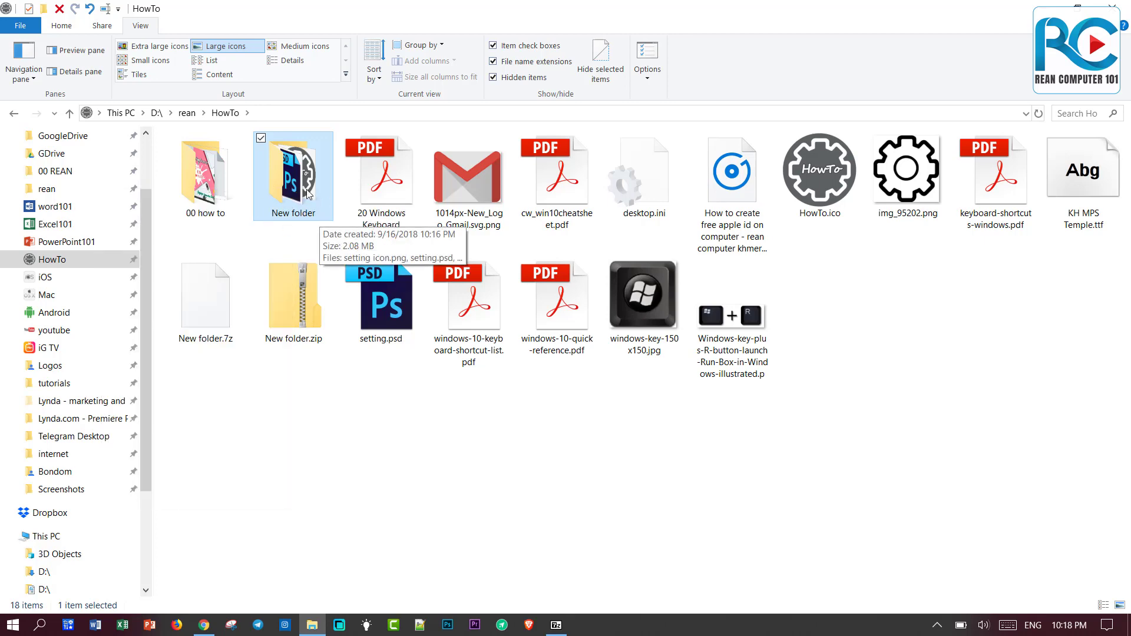
right_click(305, 187)
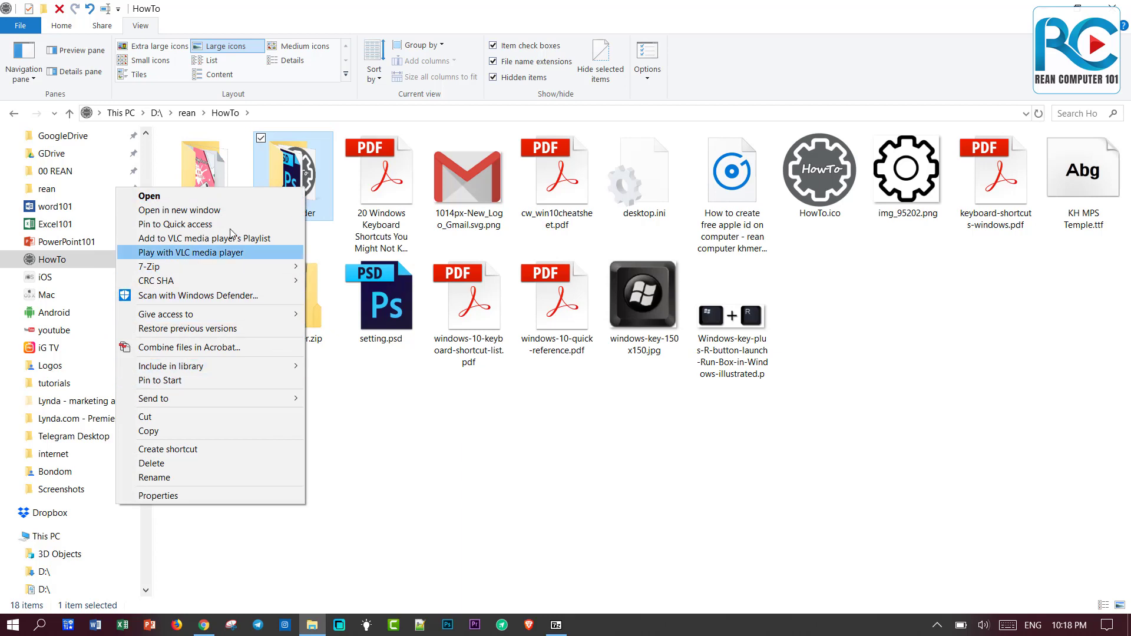
mouse_move(257, 268)
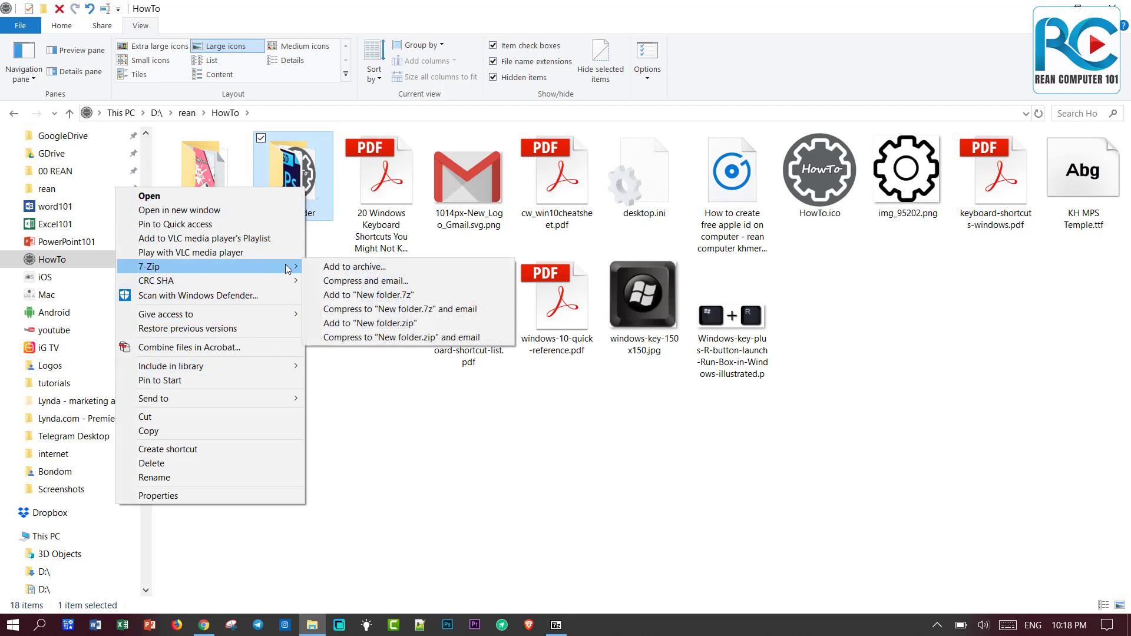
left_click(371, 271)
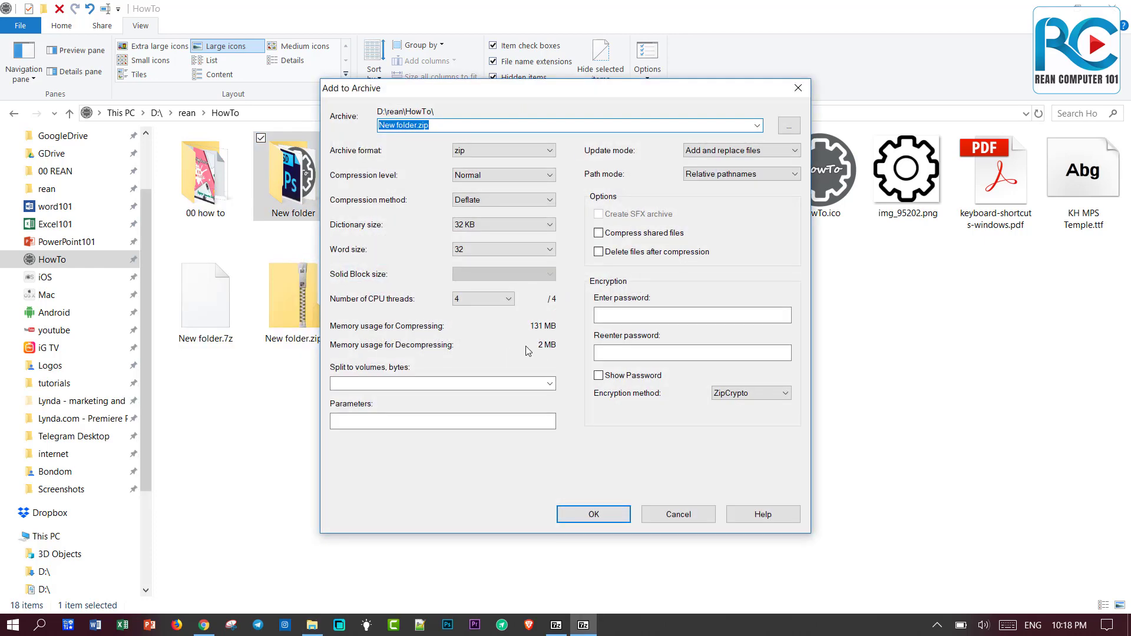
left_click(416, 125)
left_click(525, 155)
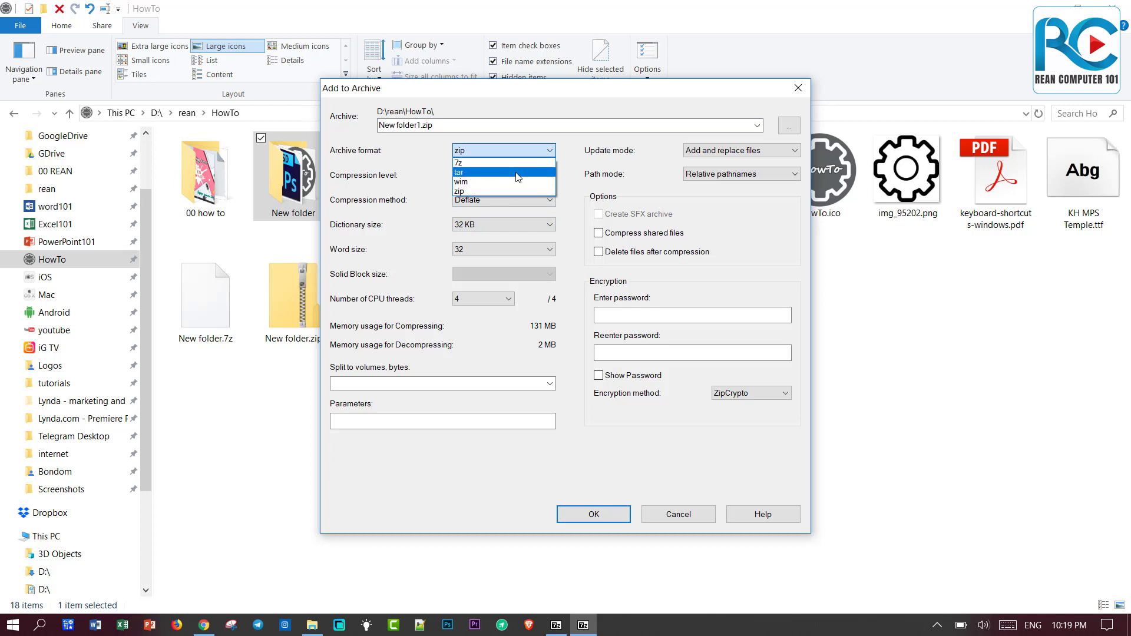
Keep the zip format after trying tar, enable deleting files after compression, and begin the password.
left_click(518, 173)
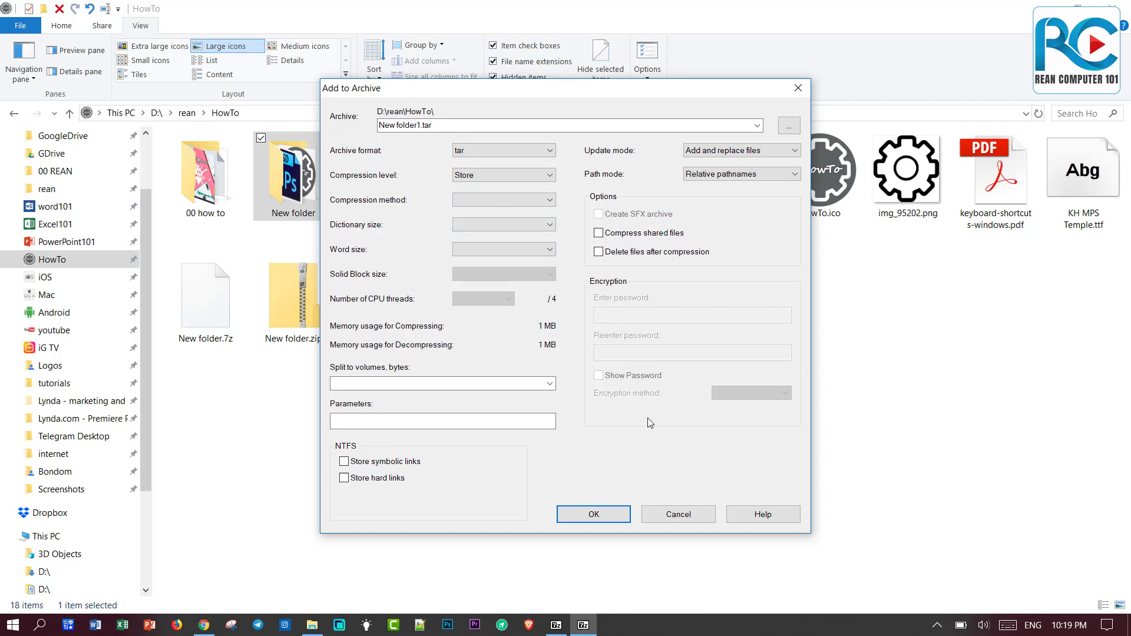
left_click(533, 152)
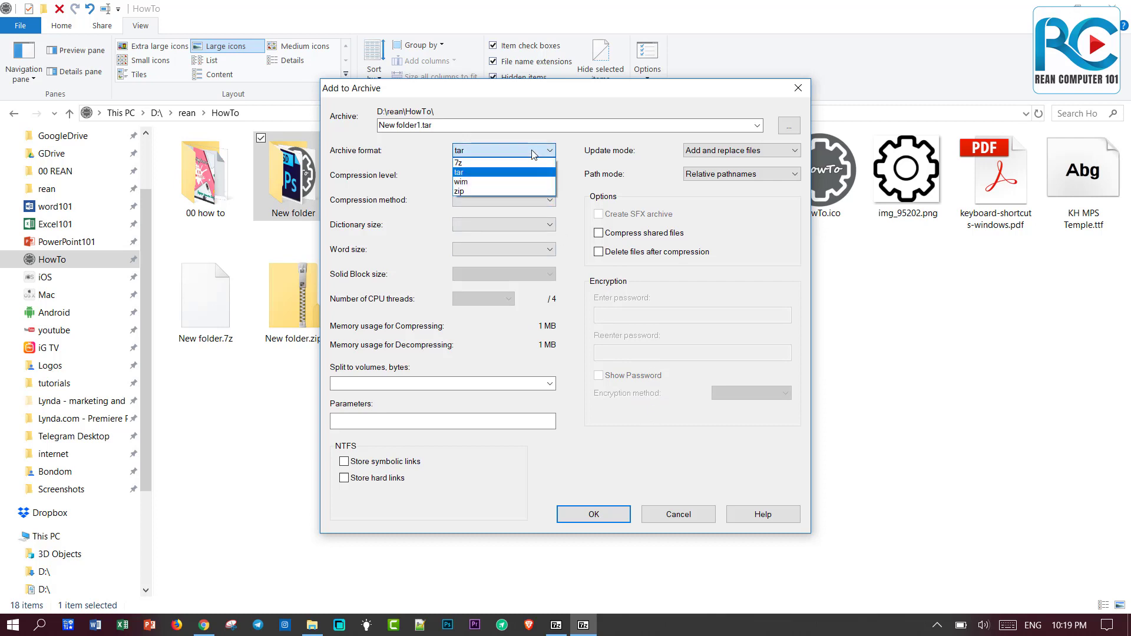
left_click(517, 189)
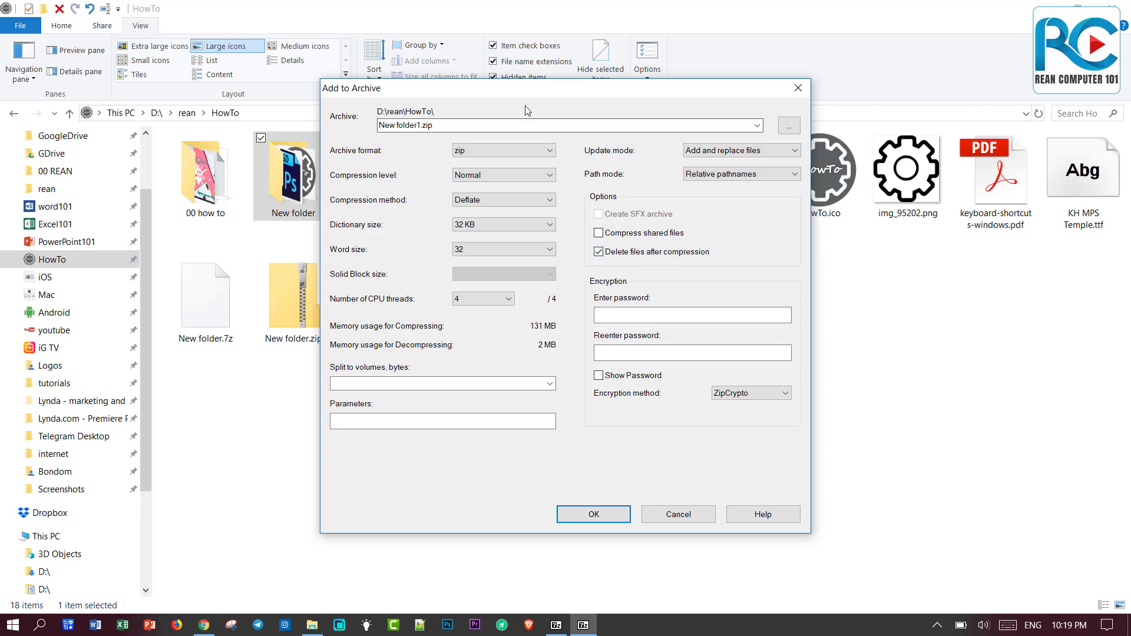
left_click_drag(525, 98, 655, 98)
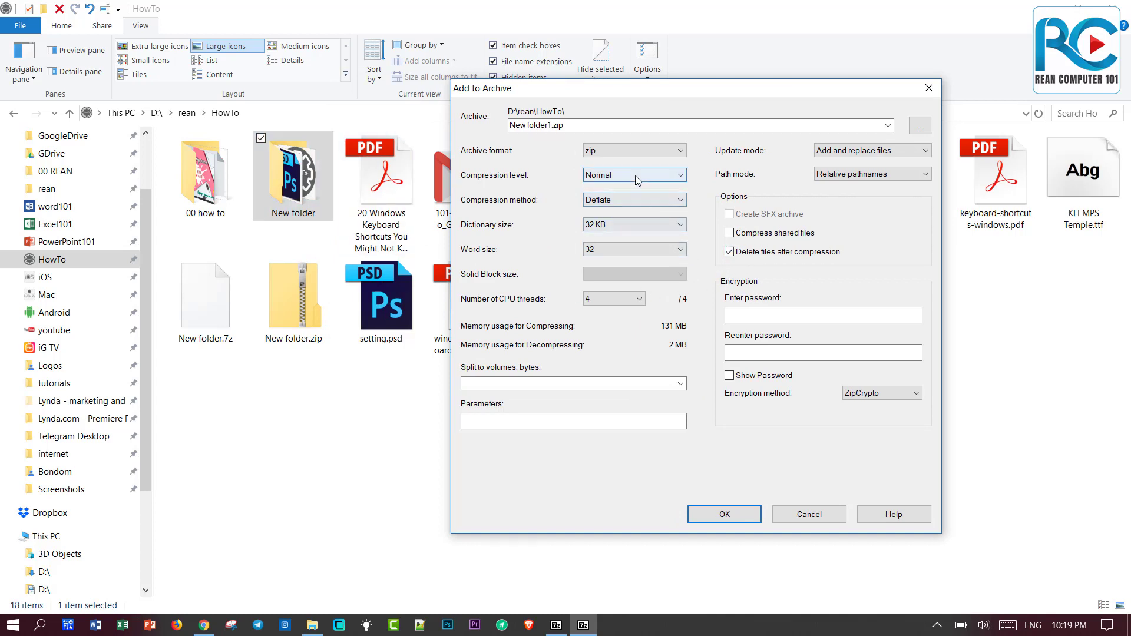
left_click(815, 315)
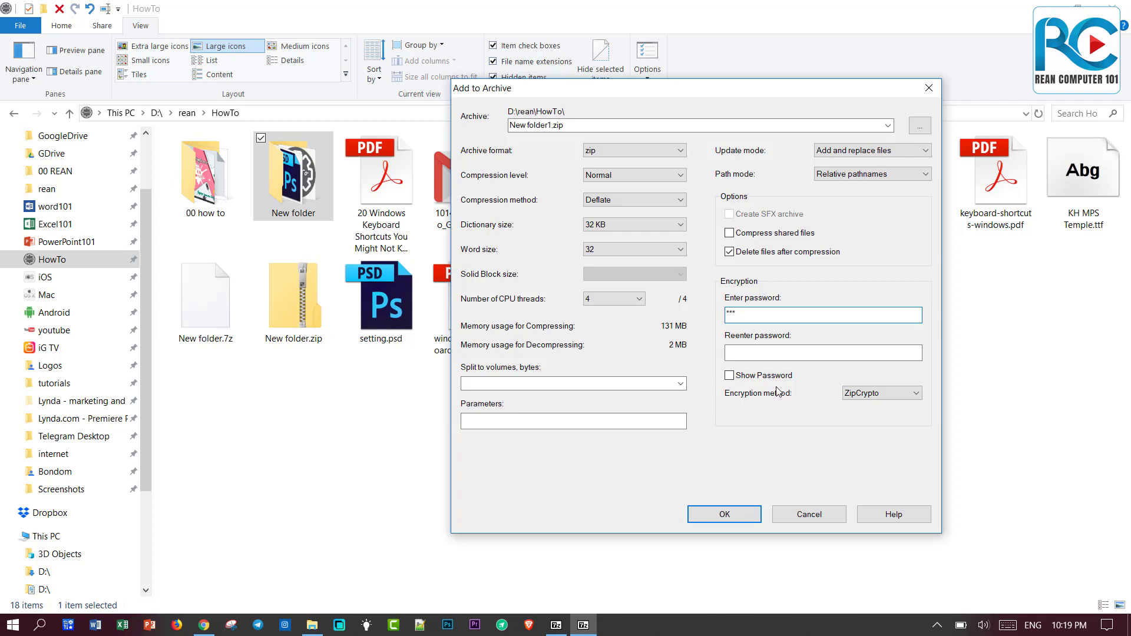
Confirm the password, toggle Show Password on and off, and create the protected archive.
left_click(761, 354)
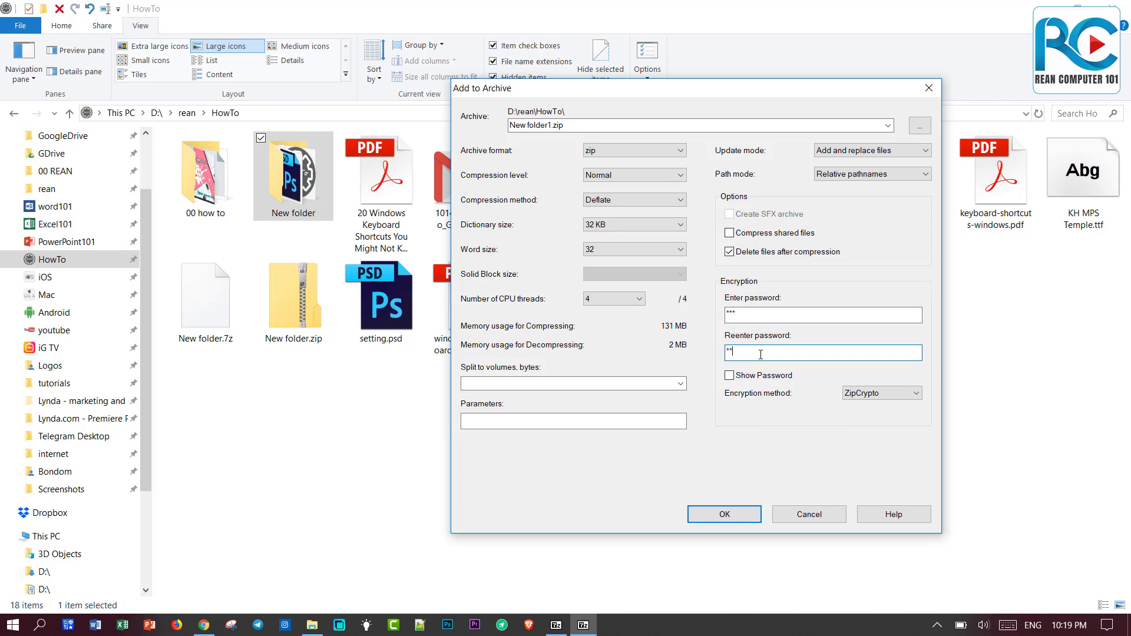
left_click(731, 377)
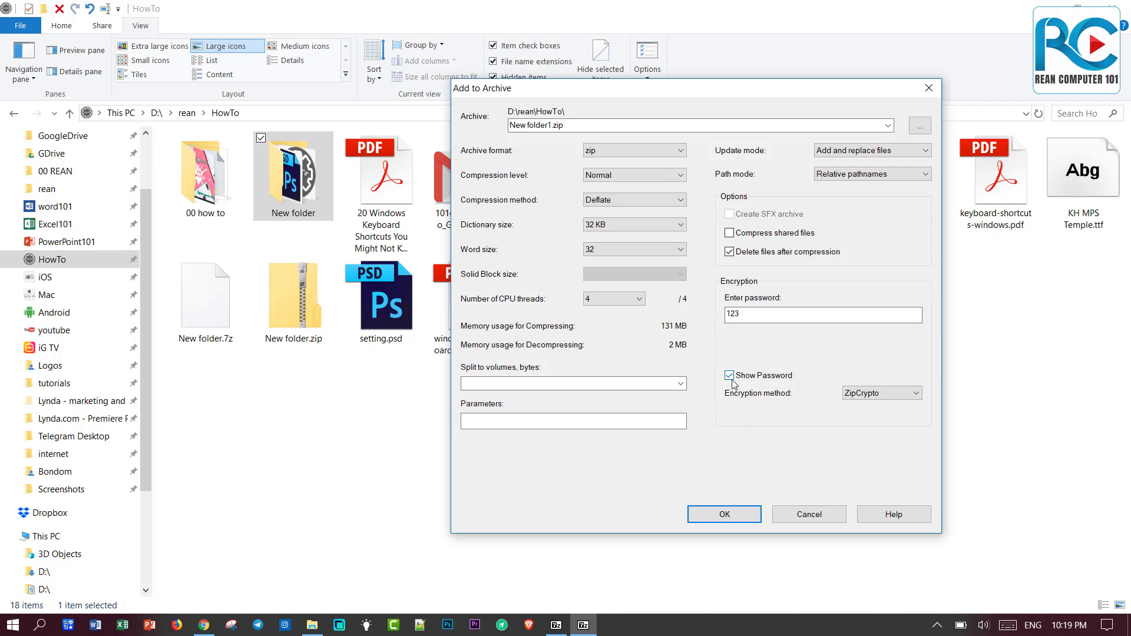
left_click(730, 376)
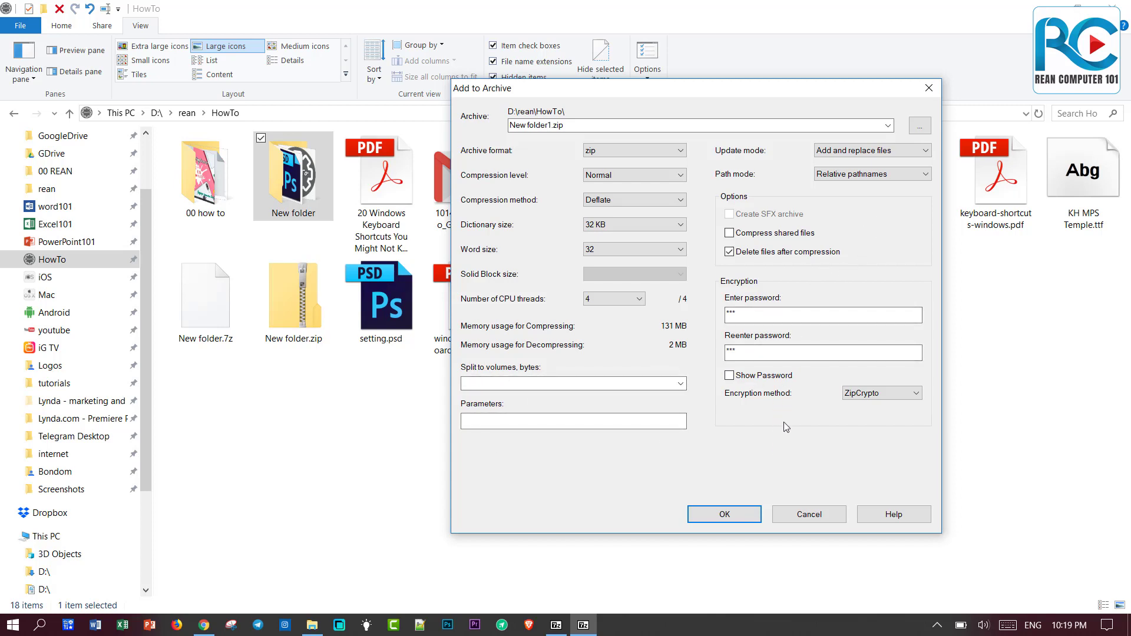
left_click(732, 515)
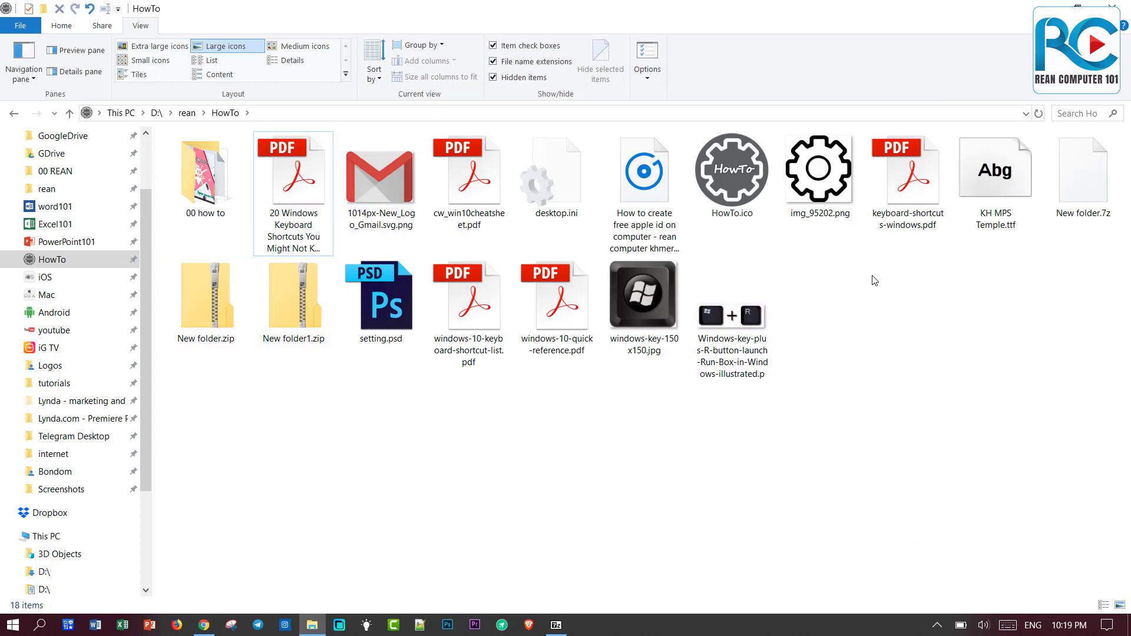
Browse the contents of New folder1.zip in 7-Zip, then return to HowTo.
left_click(311, 316)
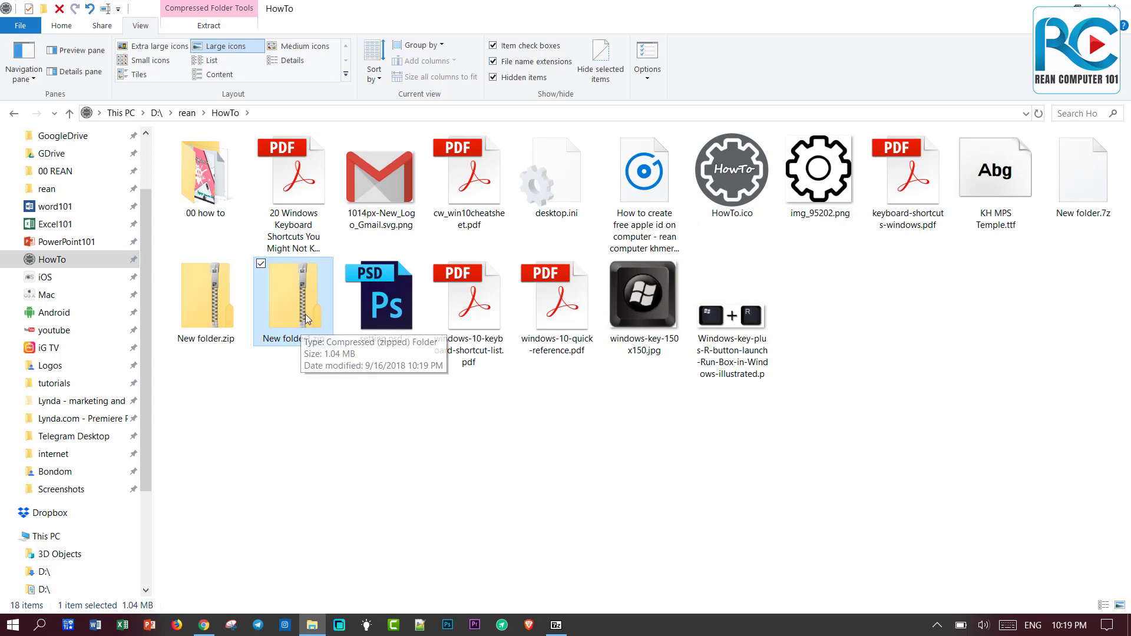
right_click(305, 308)
left_click(284, 318)
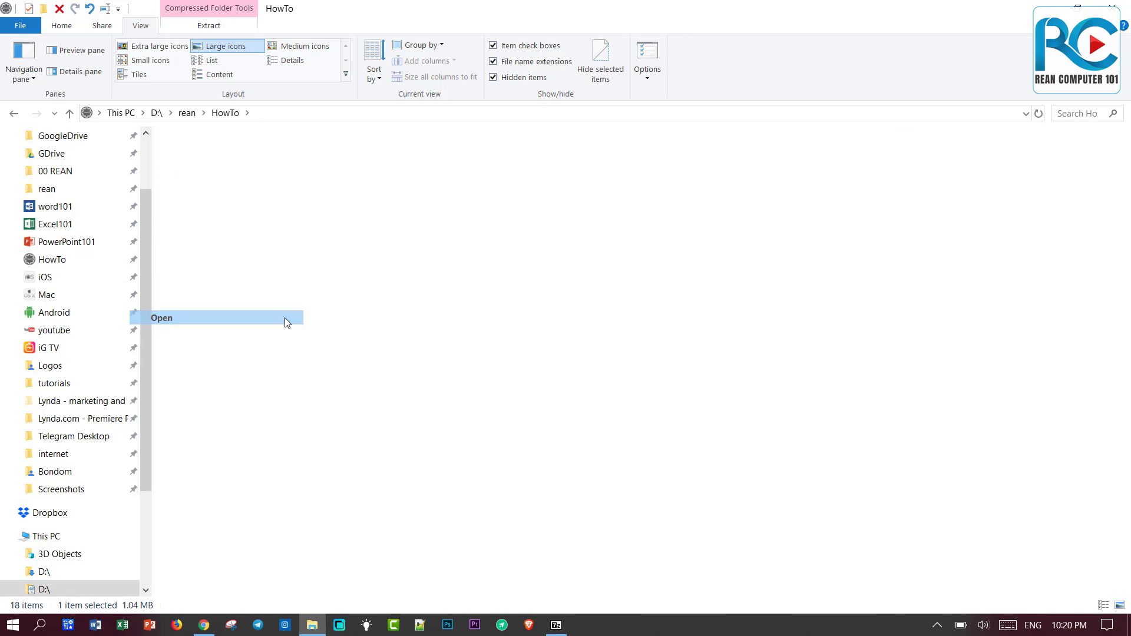
left_click(14, 113)
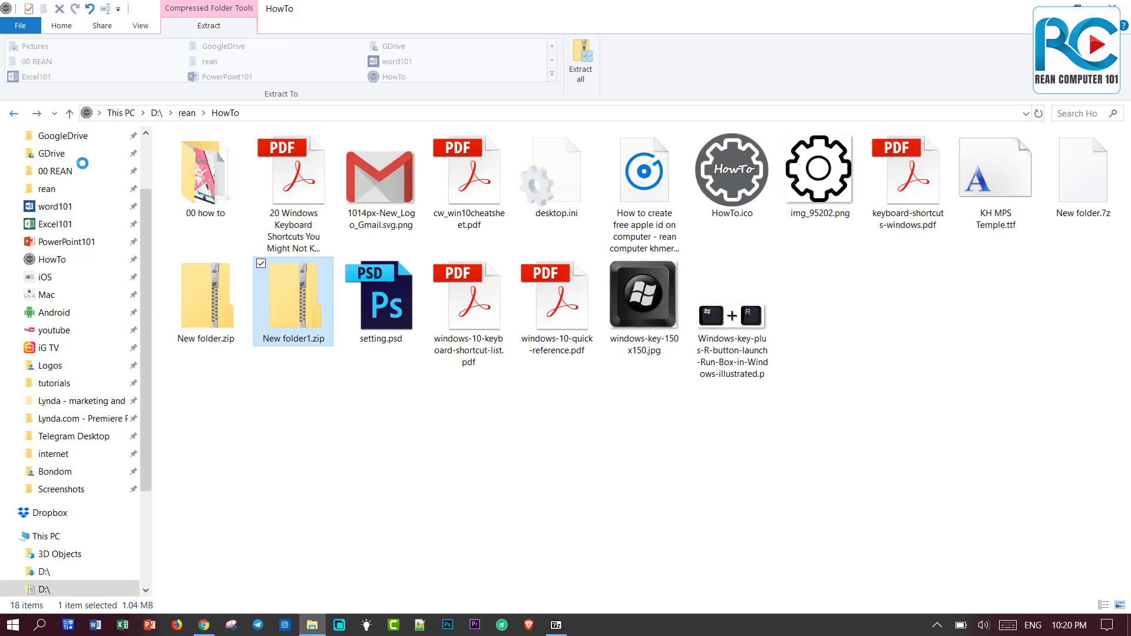
Extract New folder1.zip to "New folder1\" with the password and close the error report.
right_click(291, 300)
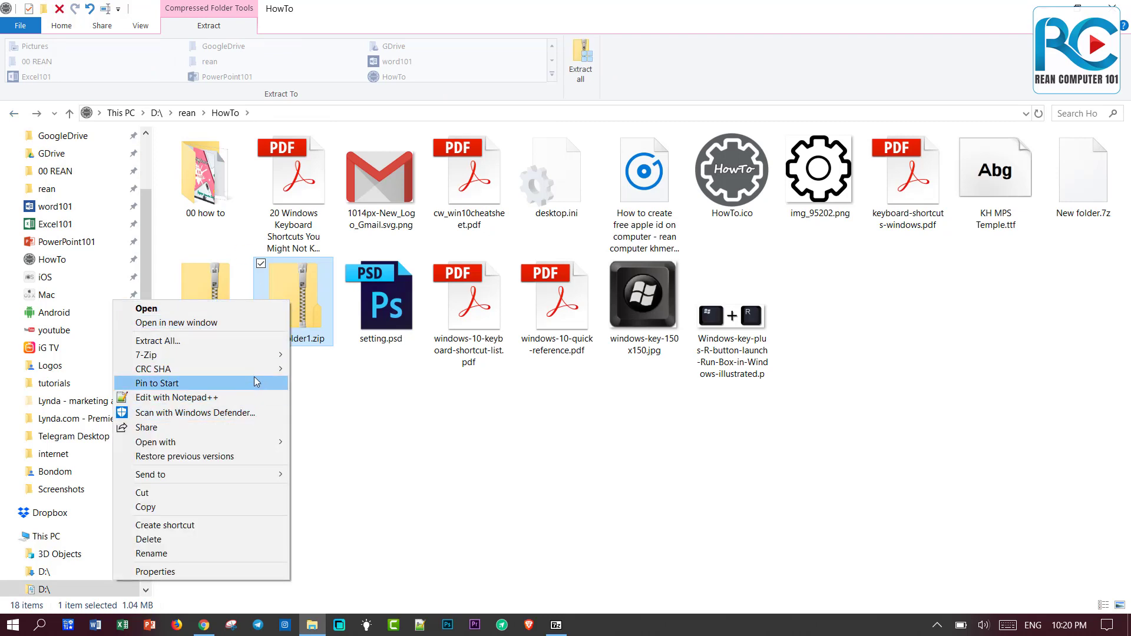
mouse_move(262, 355)
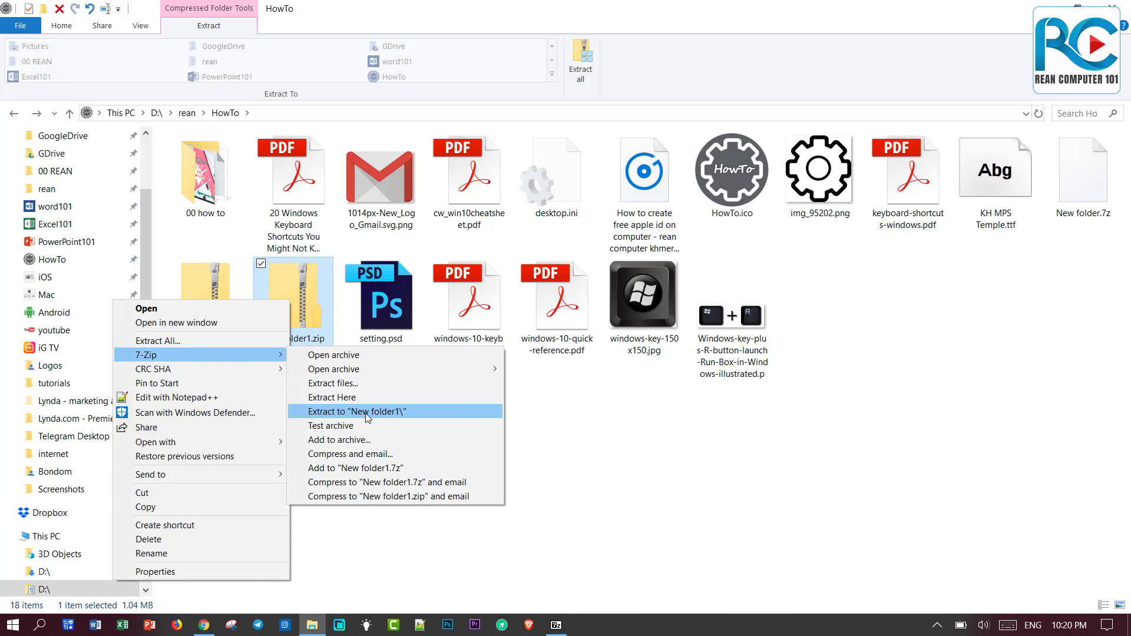
left_click(368, 411)
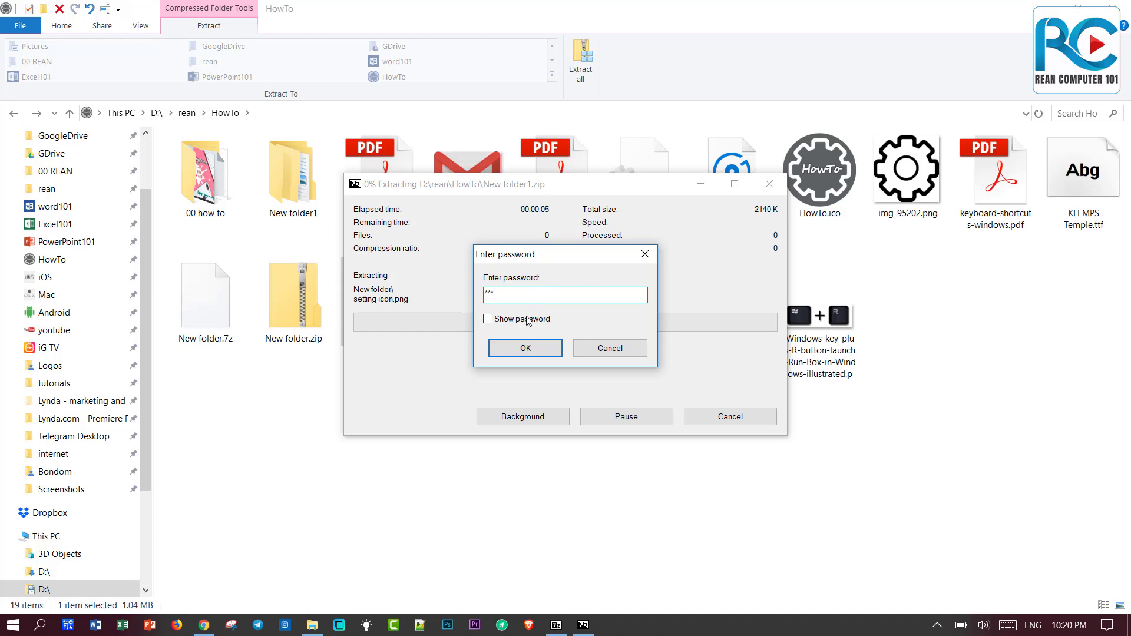
left_click(526, 347)
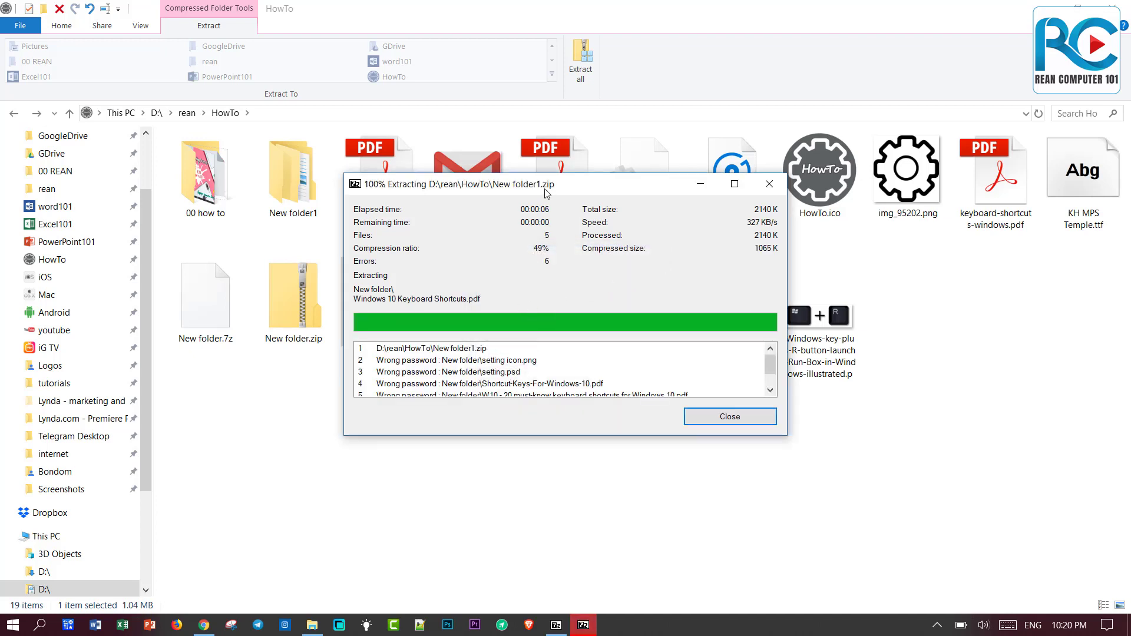
left_click_drag(545, 189, 689, 189)
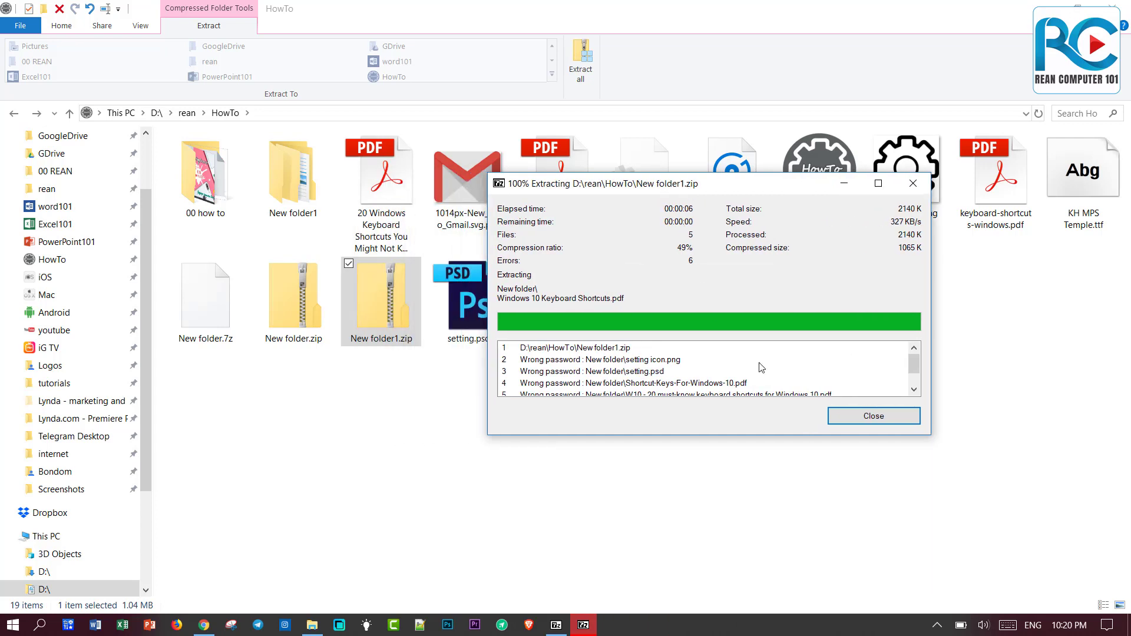
scroll(827, 371, "down", 1)
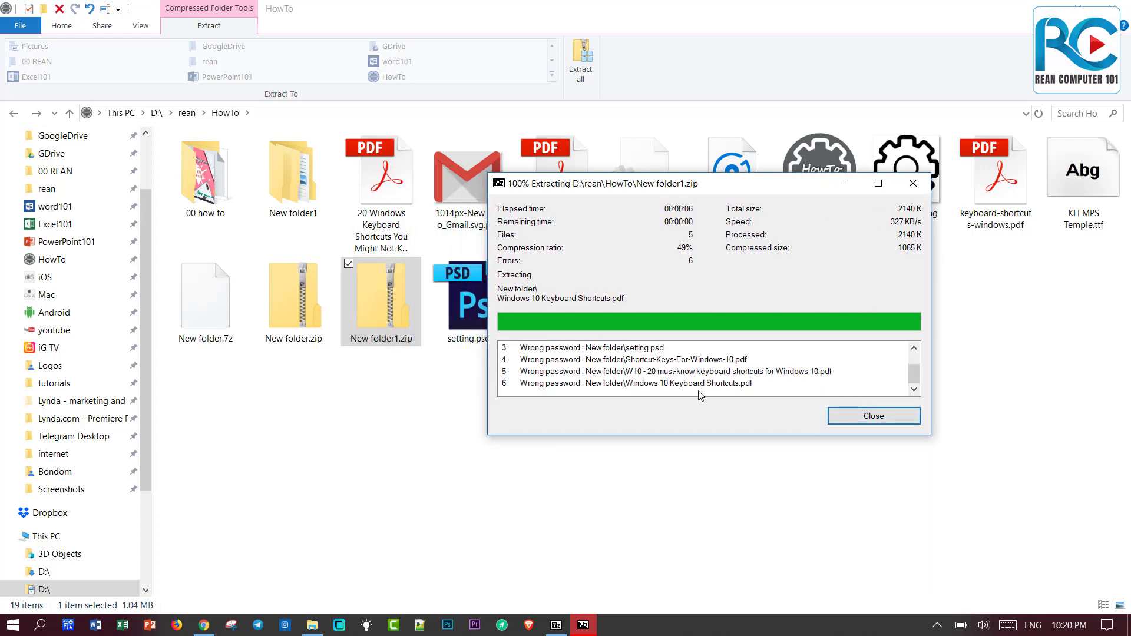
left_click(860, 419)
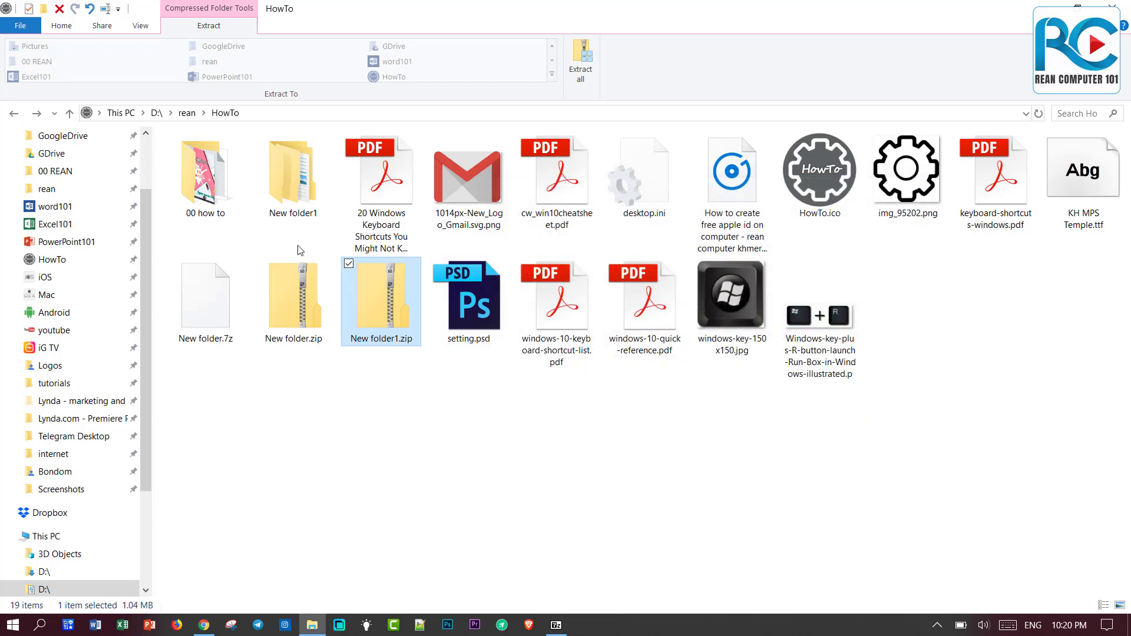
Inspect the extracted New folder's empty files, then return to HowTo and select New folder1.zip.
double_click(289, 147)
left_click(200, 159)
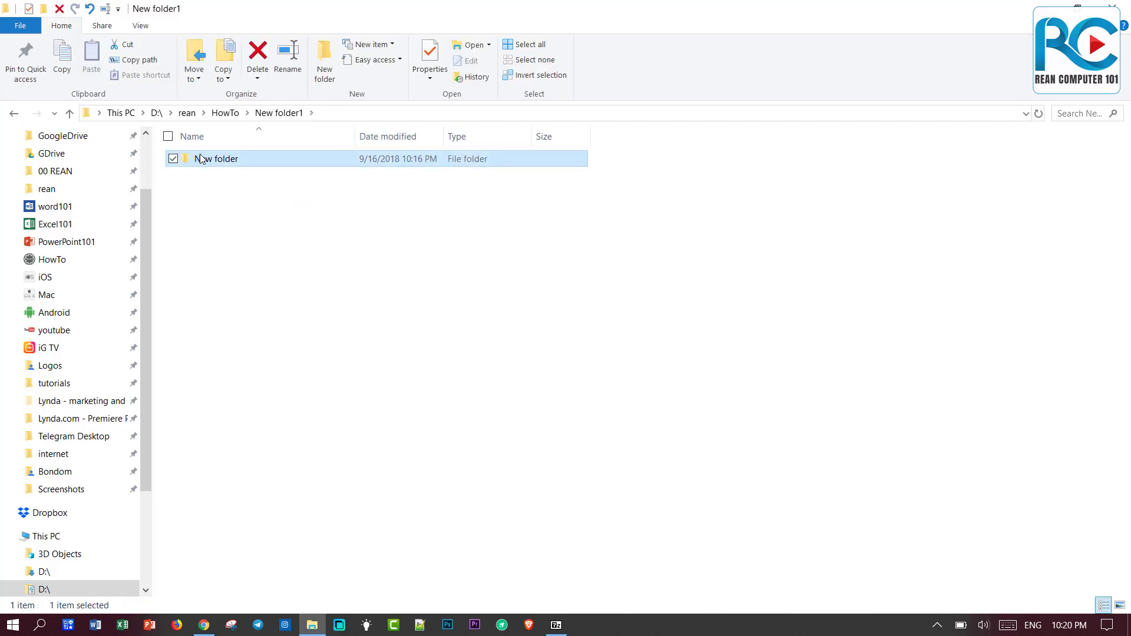
double_click(200, 158)
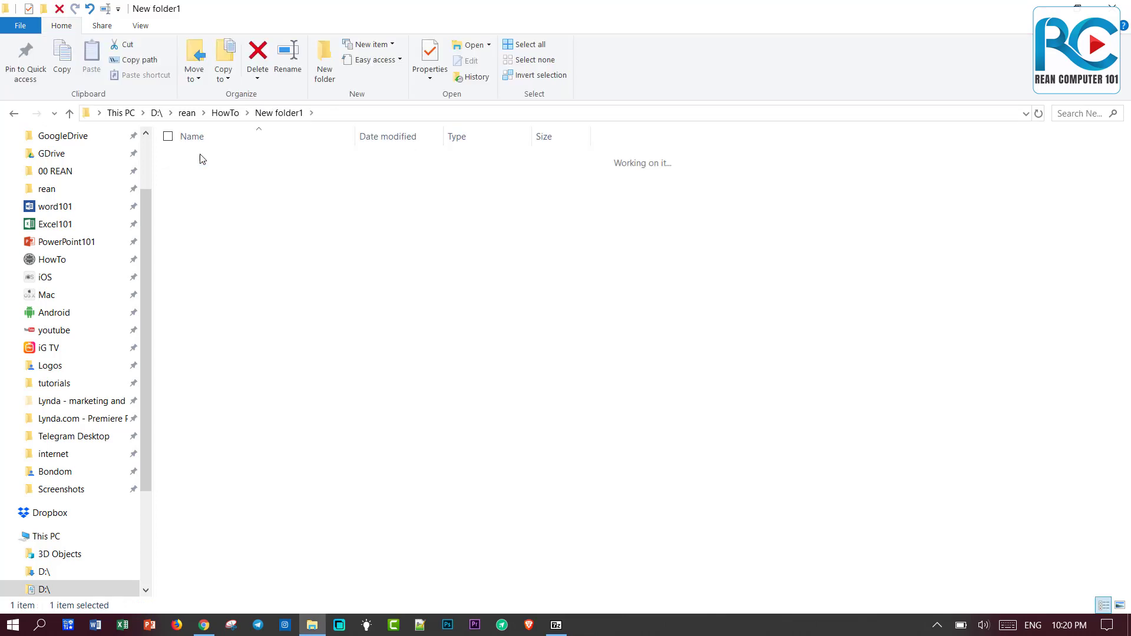
left_click(14, 114)
left_click(14, 114)
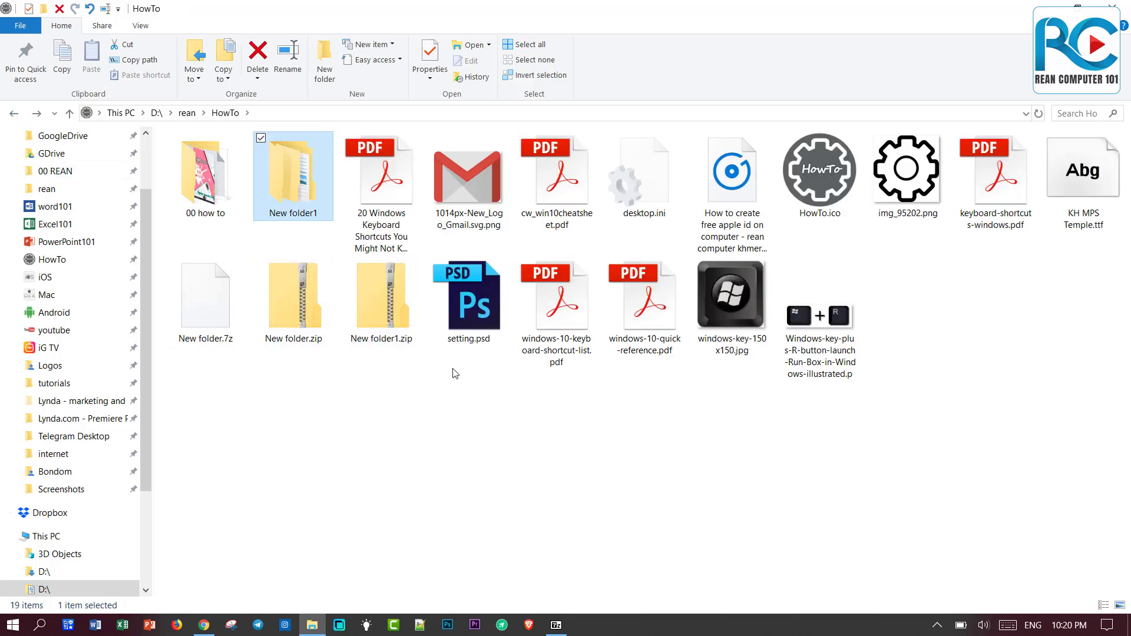
left_click(389, 315)
Re-extract New folder1.zip into New folder1, replacing all files, then select the New folder1 folder.
right_click(387, 313)
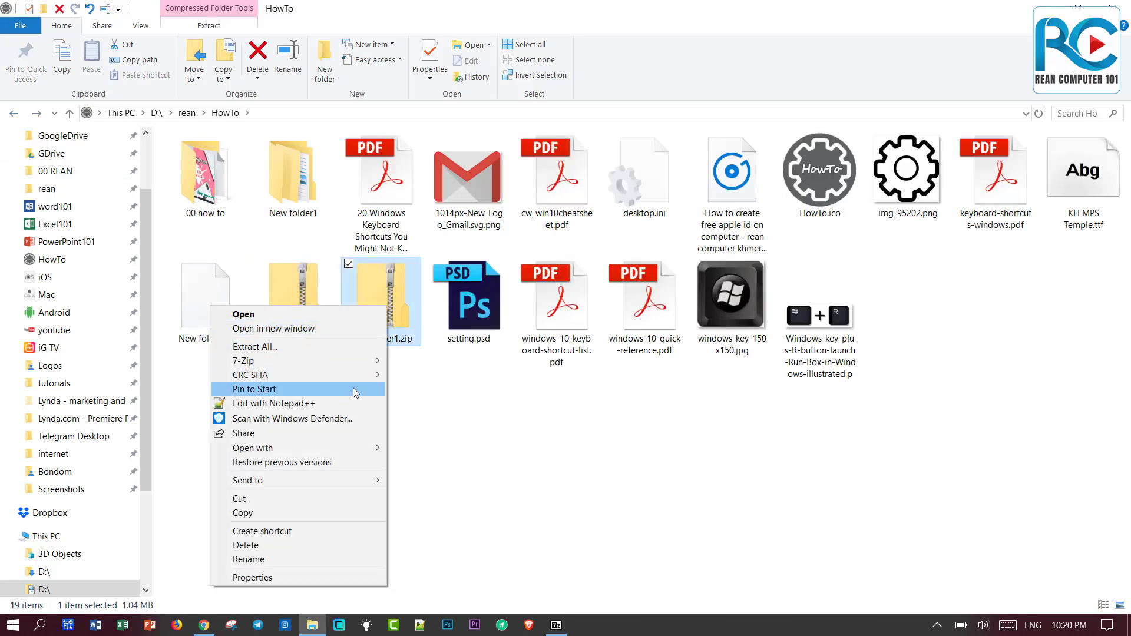
mouse_move(365, 360)
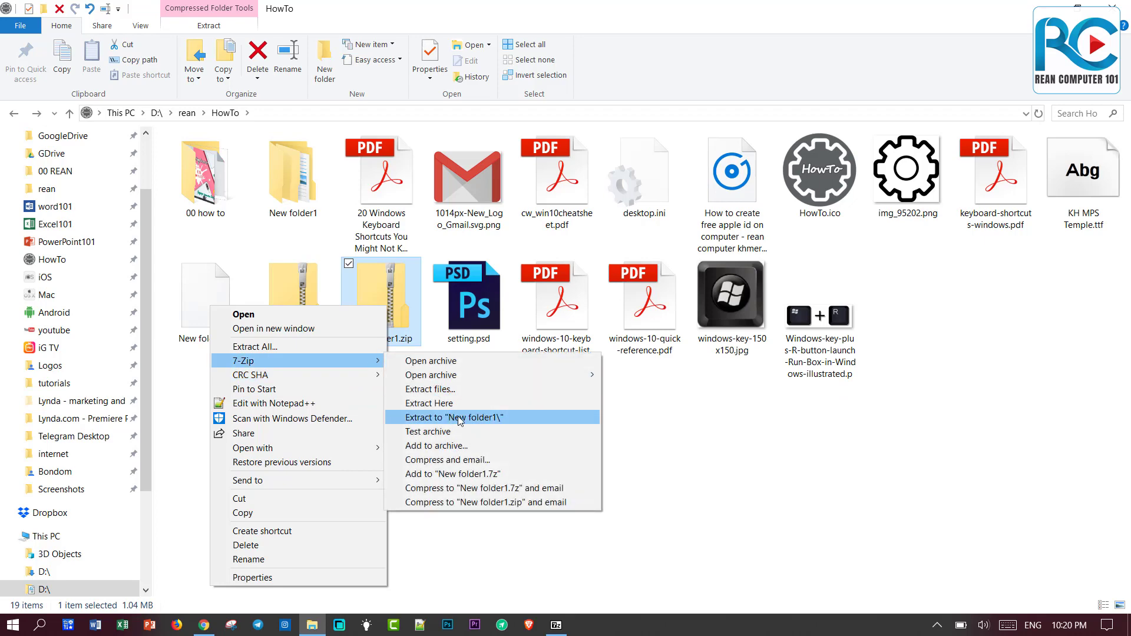
left_click(459, 418)
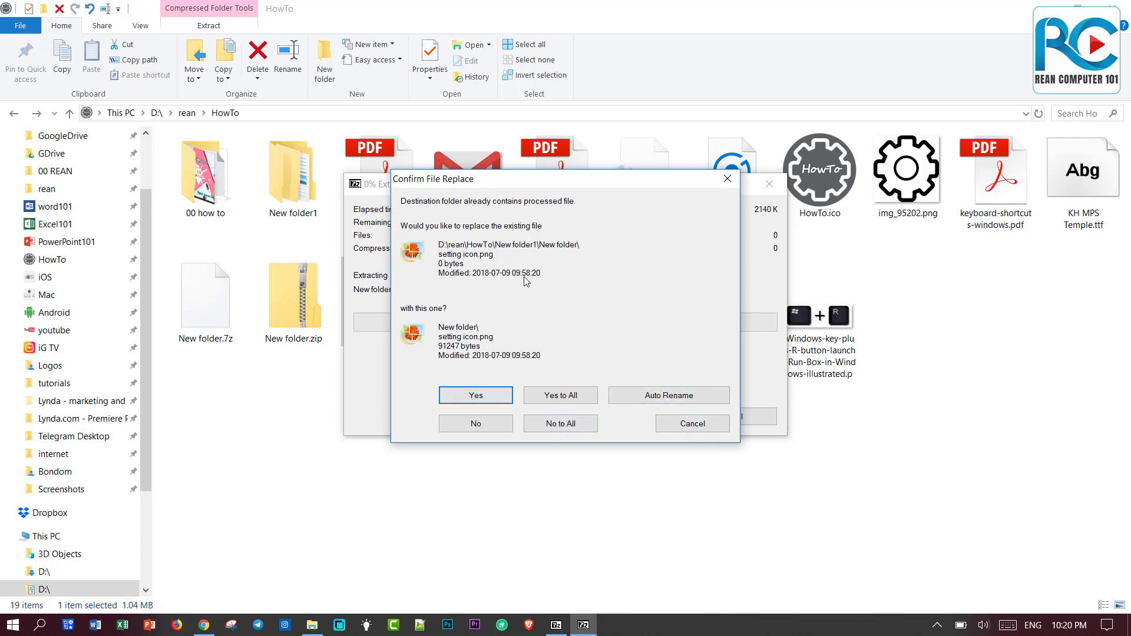
left_click(569, 394)
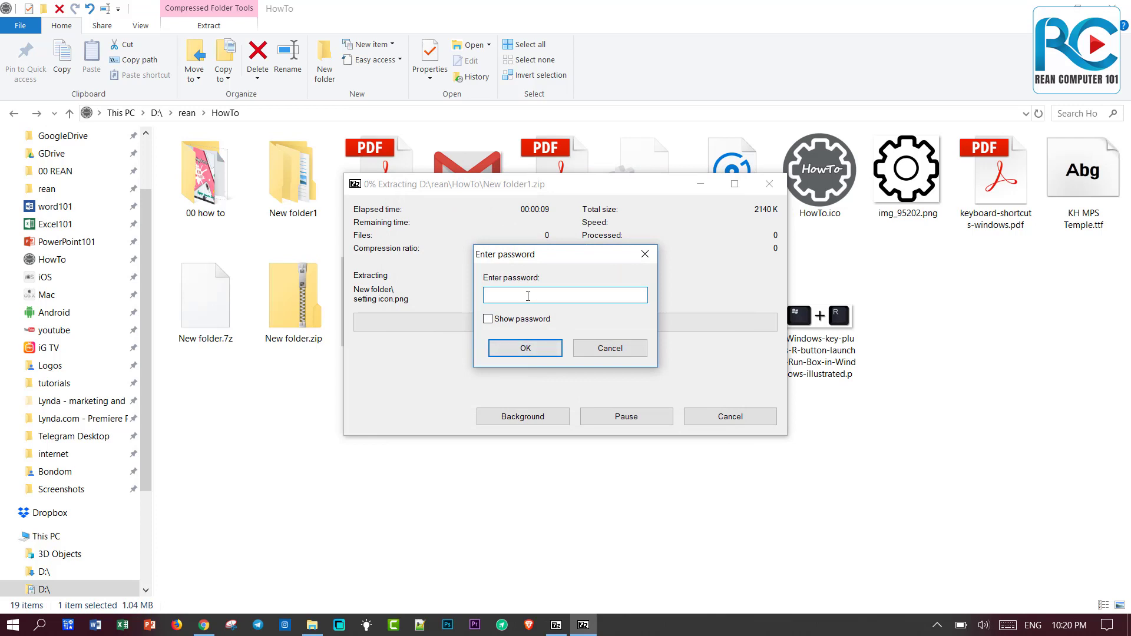
left_click(487, 319)
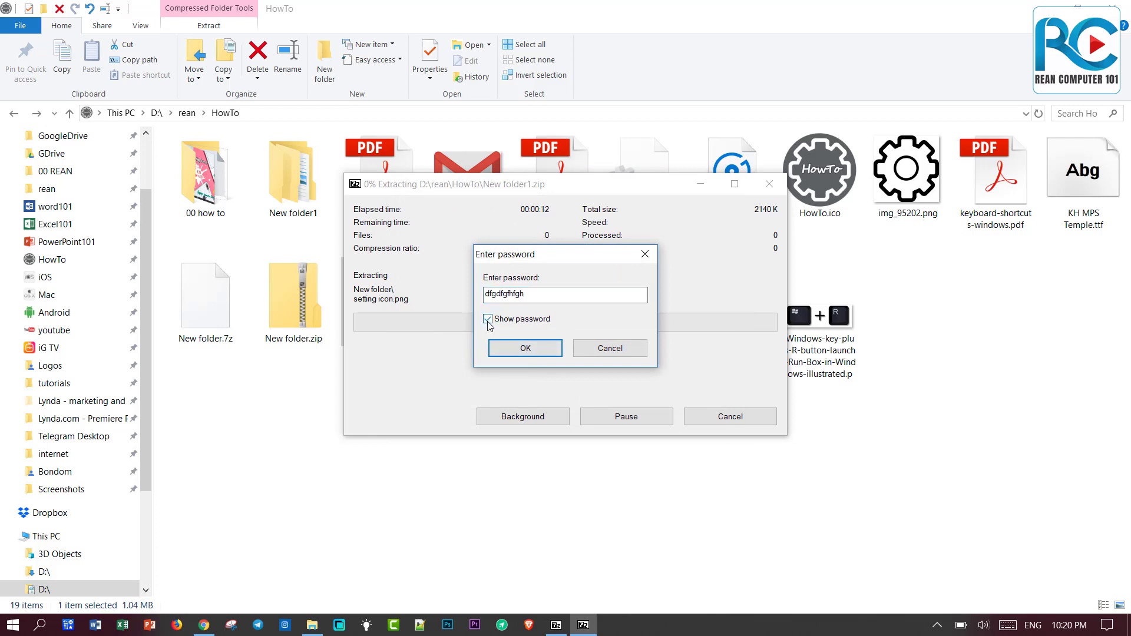
left_click(518, 349)
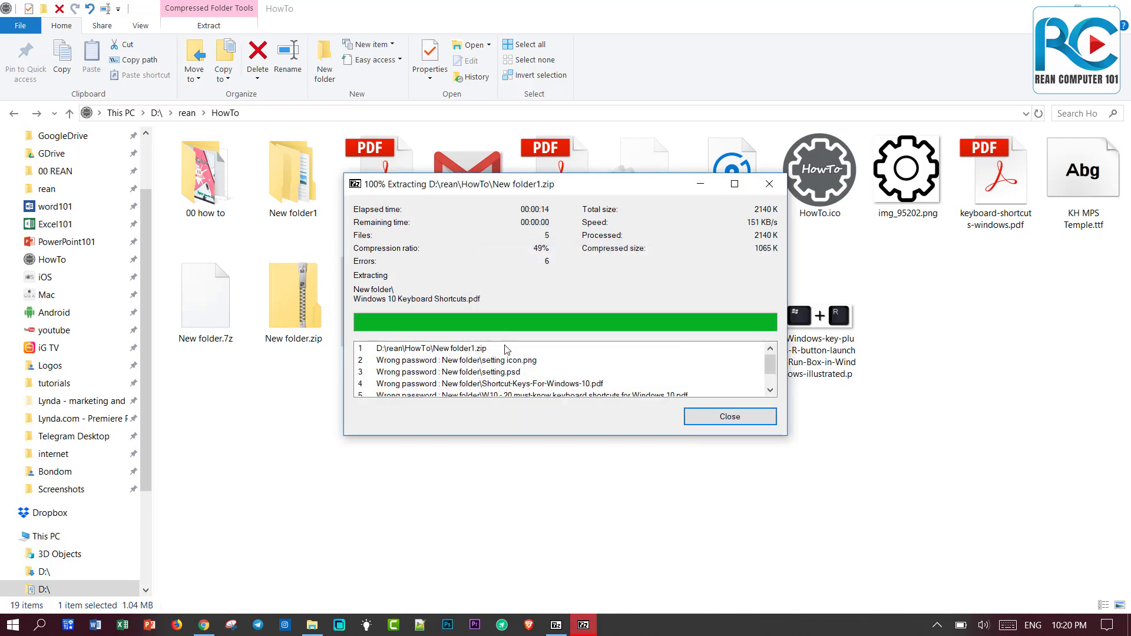
scroll(596, 368, "down", 1)
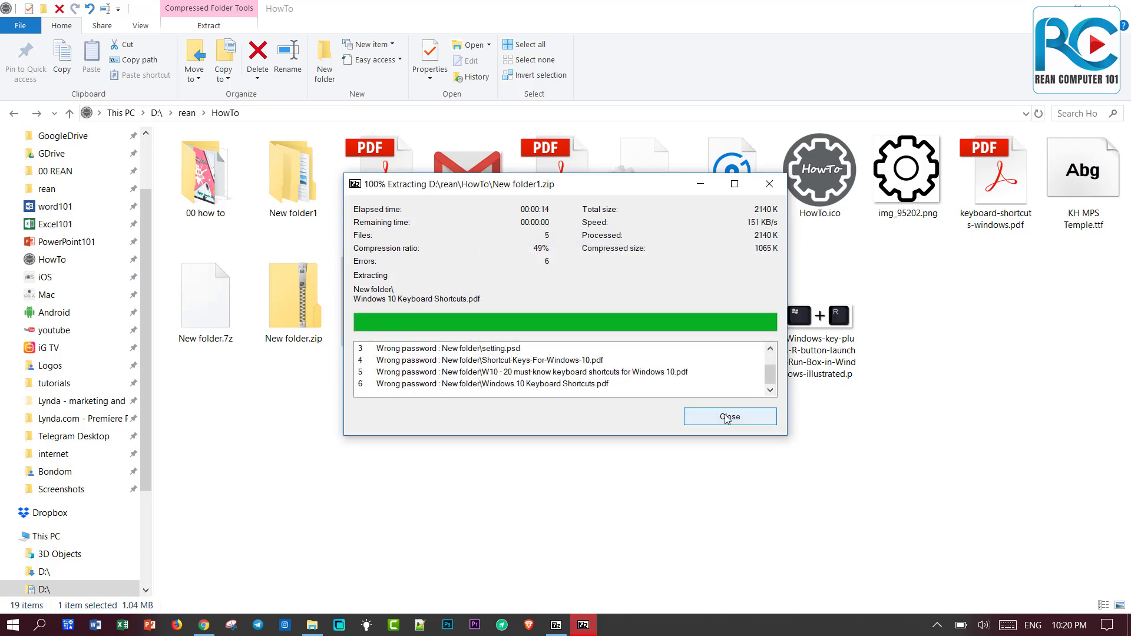
left_click(704, 415)
left_click(311, 201)
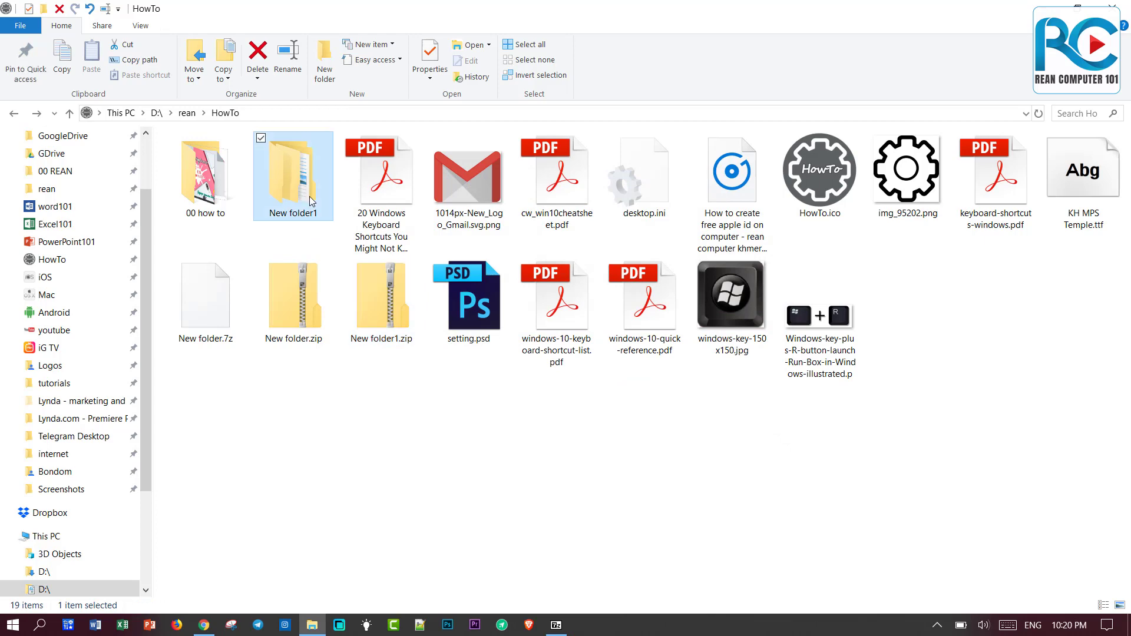
Delete New folder1 and extract New folder1.zip with Explorer's Extract All into New folder1.
key("Delete")
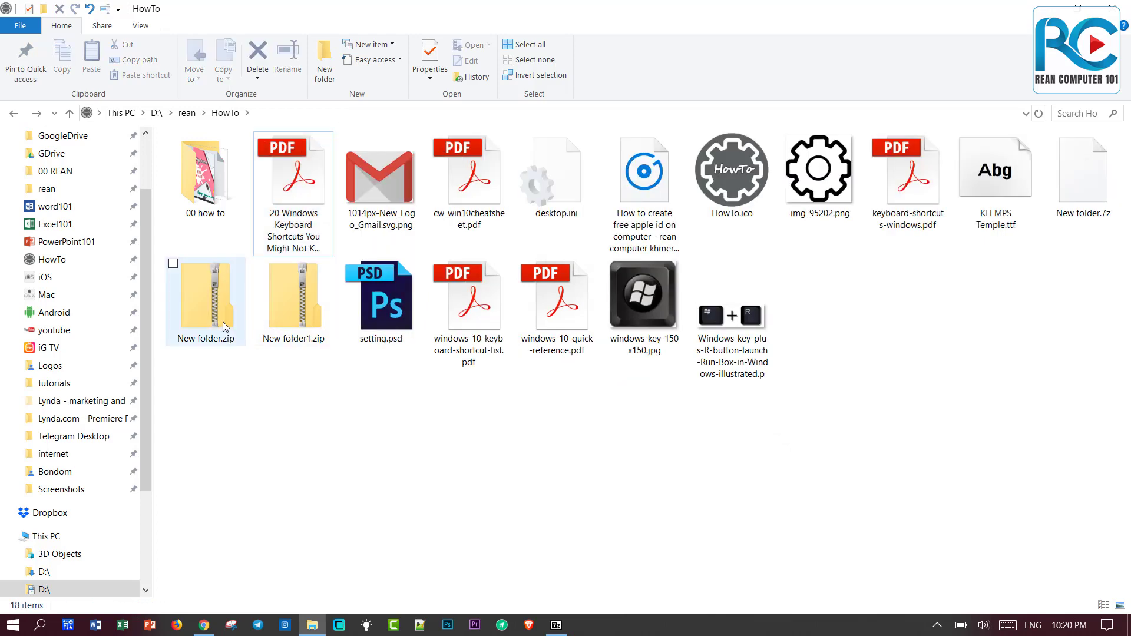
left_click(312, 321)
right_click(311, 321)
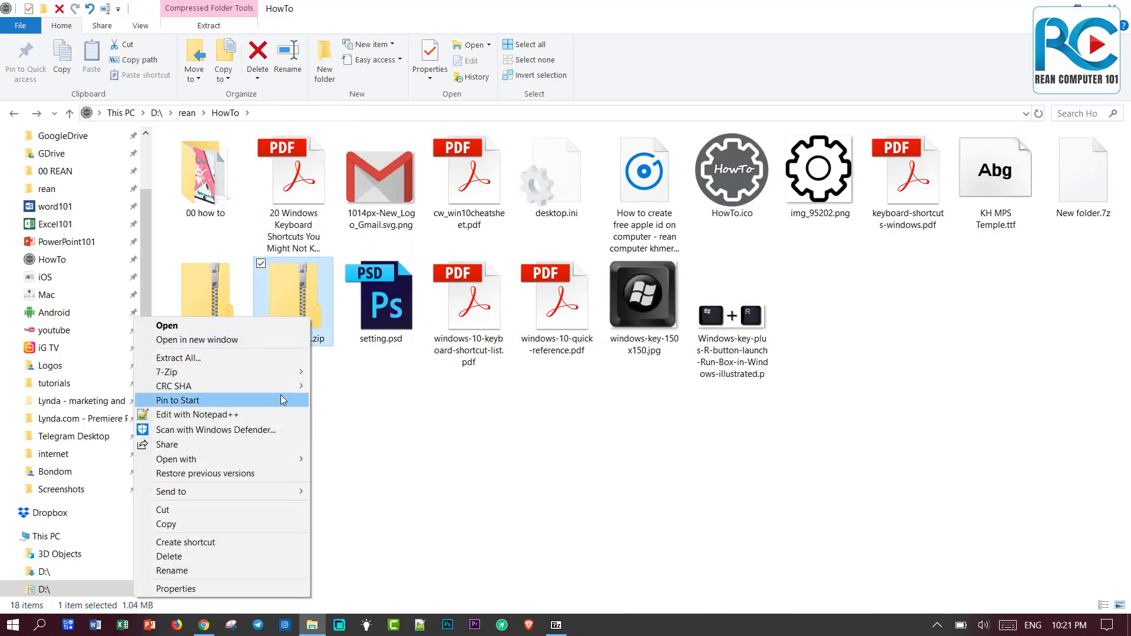
mouse_move(282, 369)
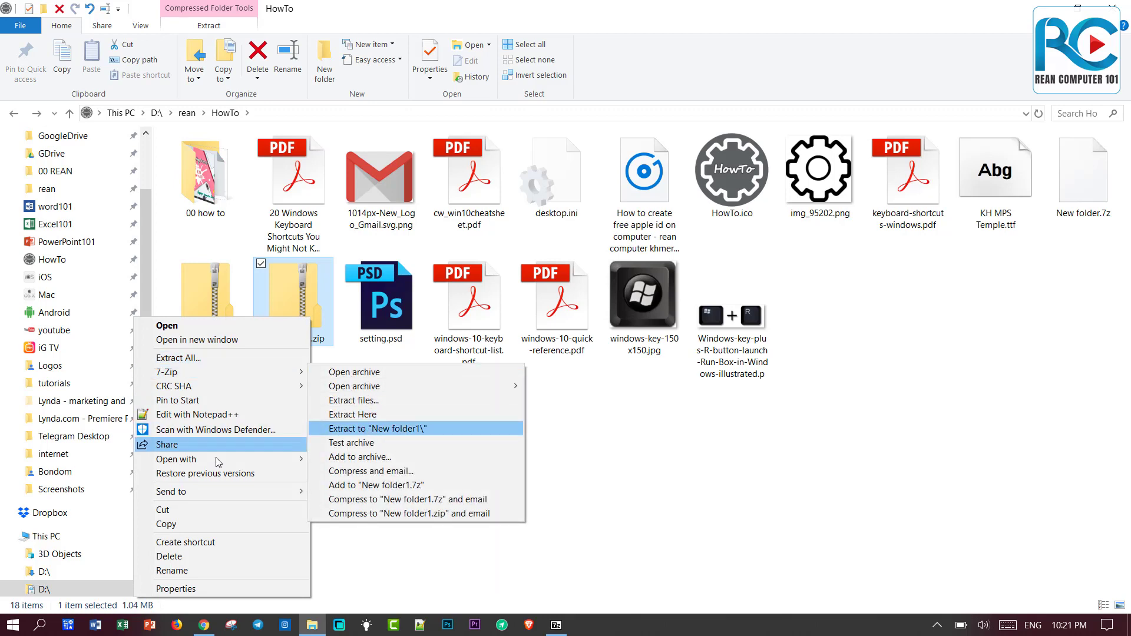
mouse_move(227, 465)
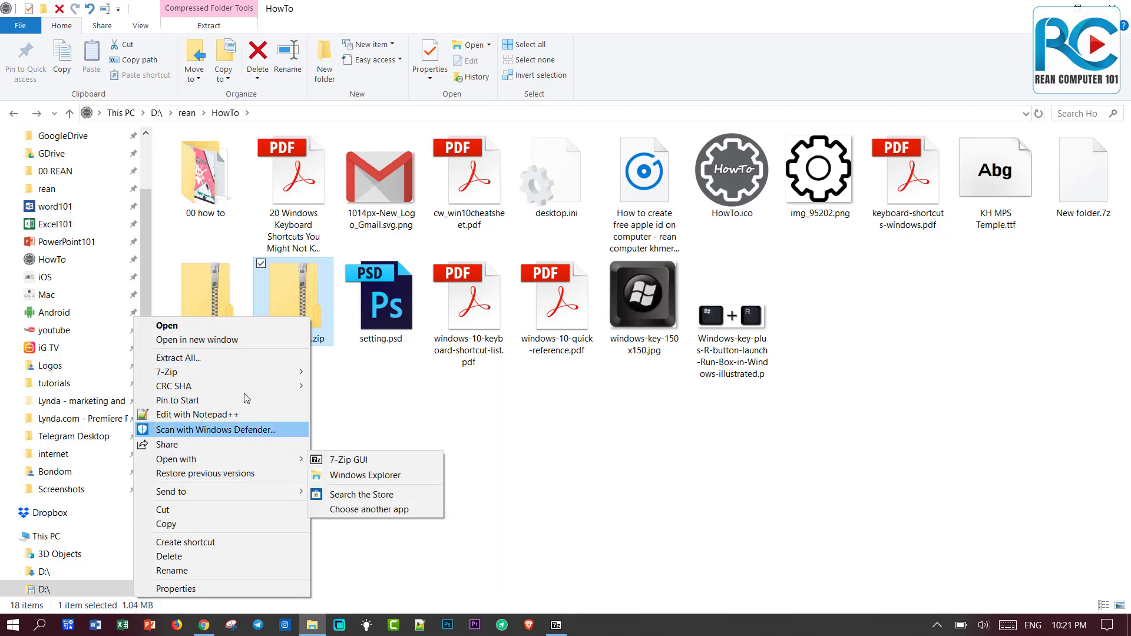
left_click(245, 358)
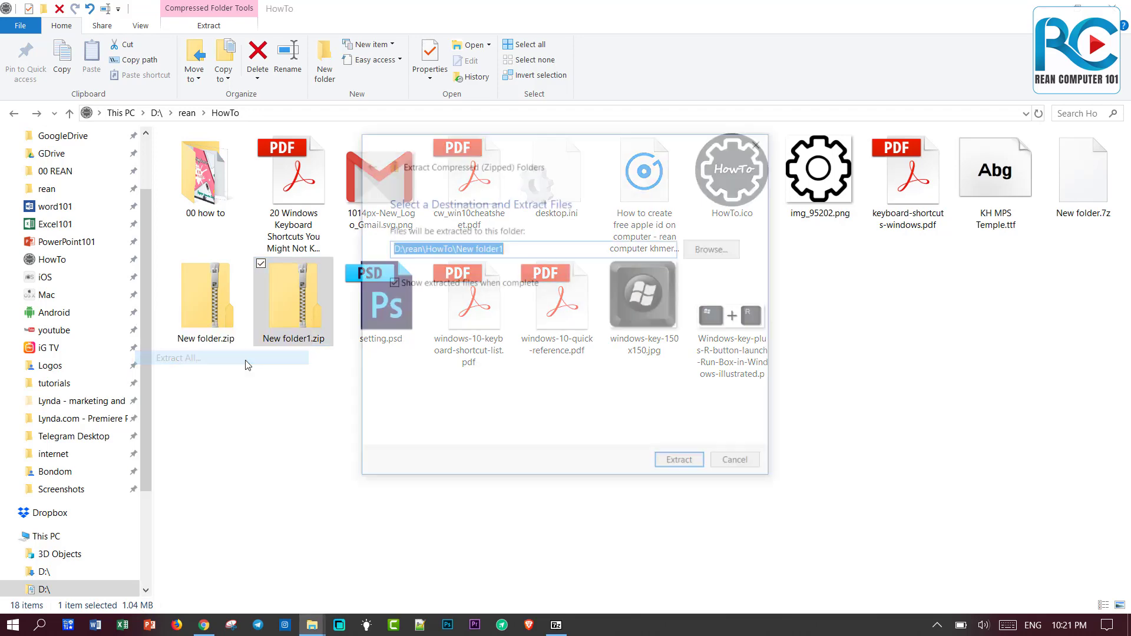
left_click(681, 464)
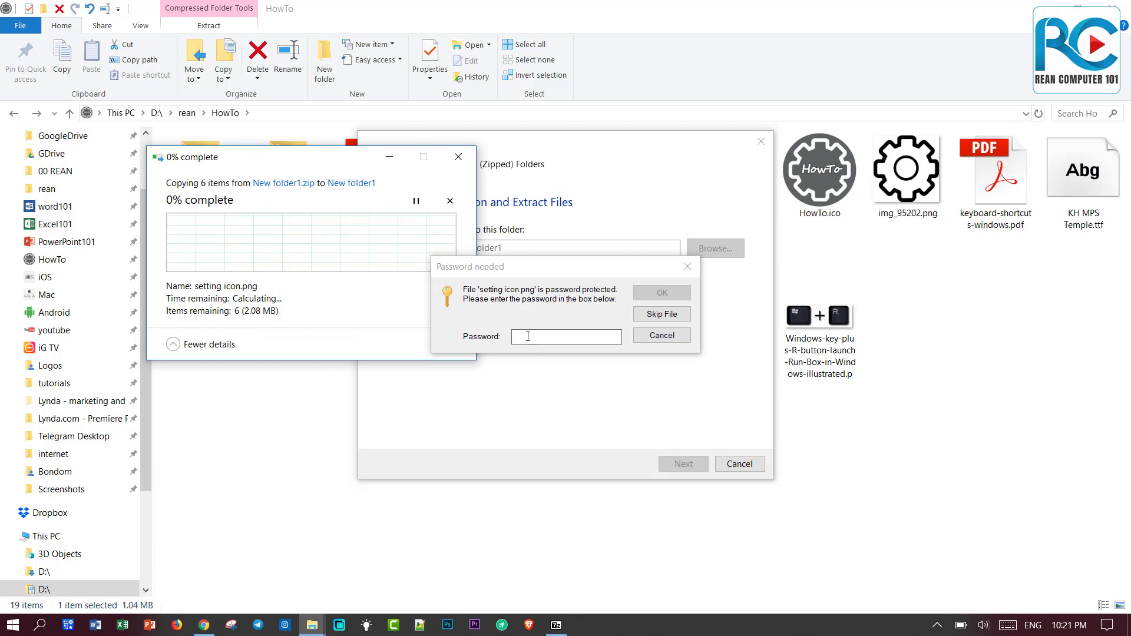
Enter the archive password, cancel the failed copy, and check the empty New folder.
type("*********")
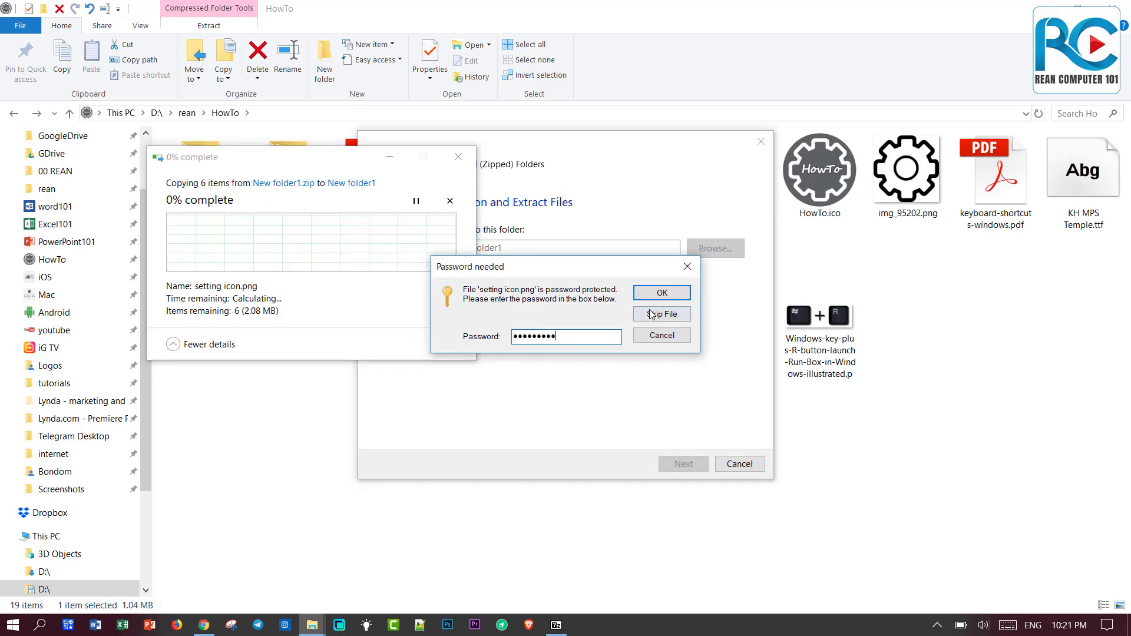
left_click(660, 297)
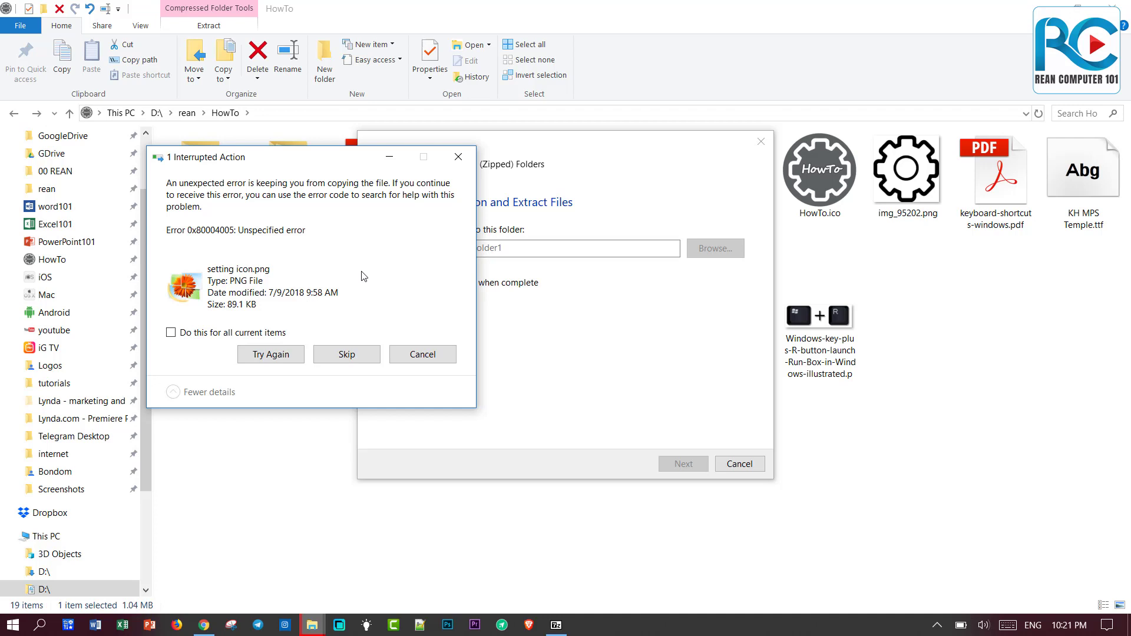
left_click(427, 356)
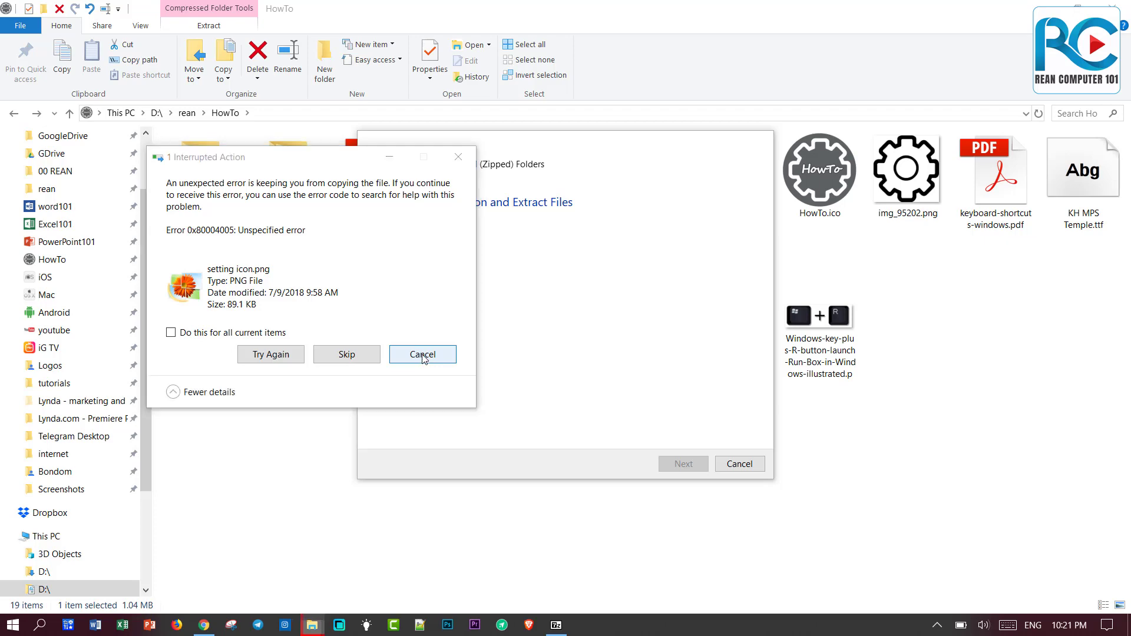
double_click(458, 190)
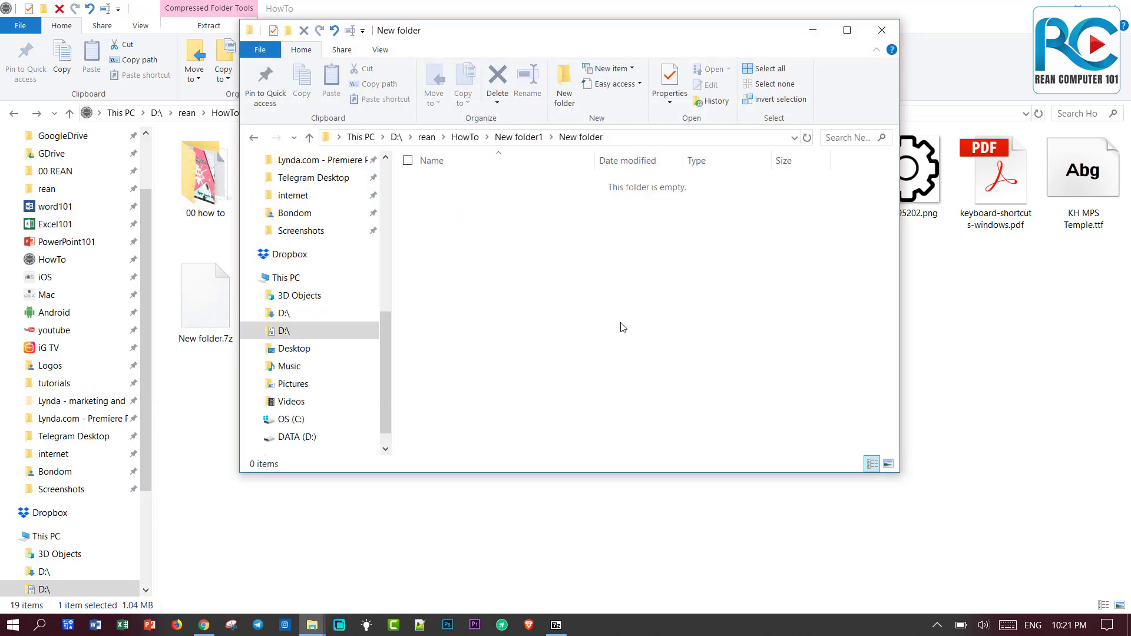
left_click(882, 30)
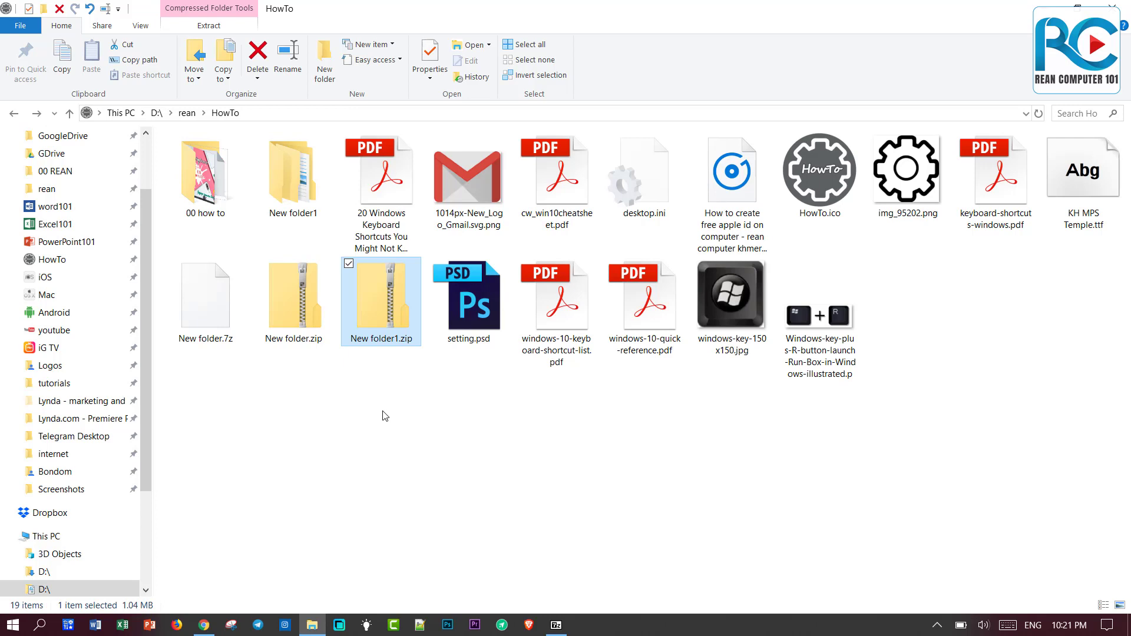
Extract All from New folder1.zip again, merging into New folder1 and entering the archive password.
right_click(391, 302)
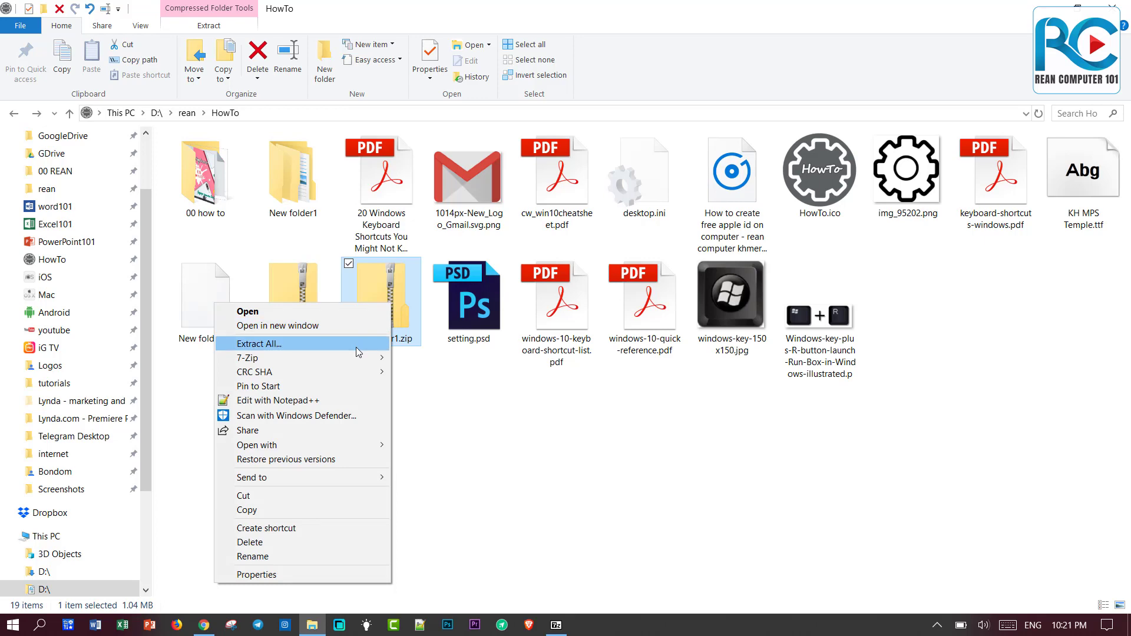
left_click(356, 344)
left_click(683, 463)
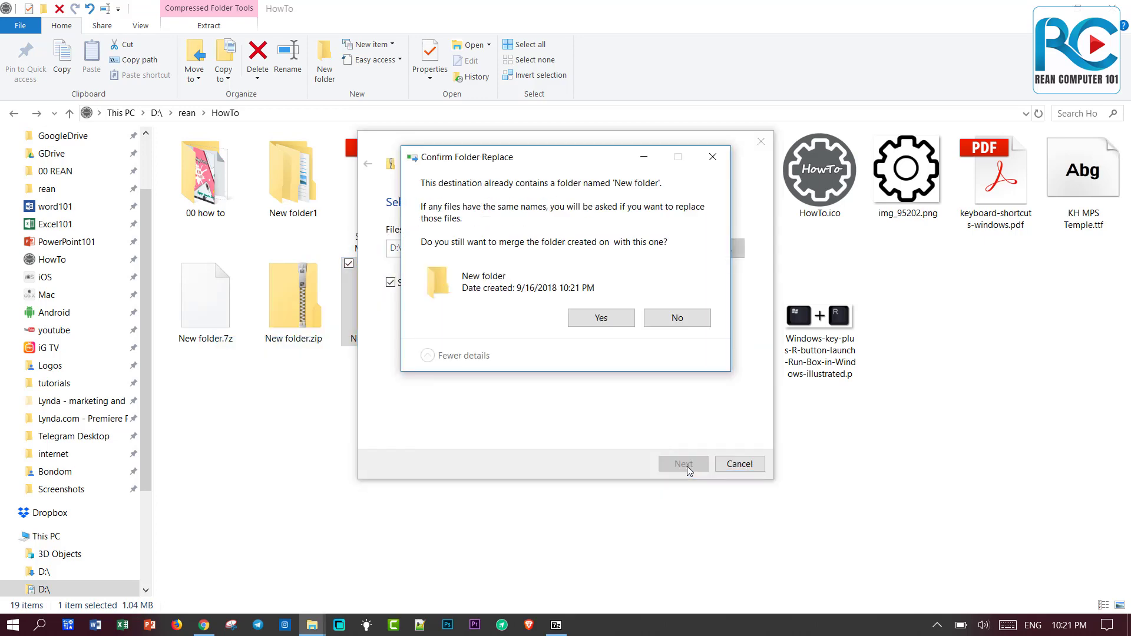
left_click(598, 318)
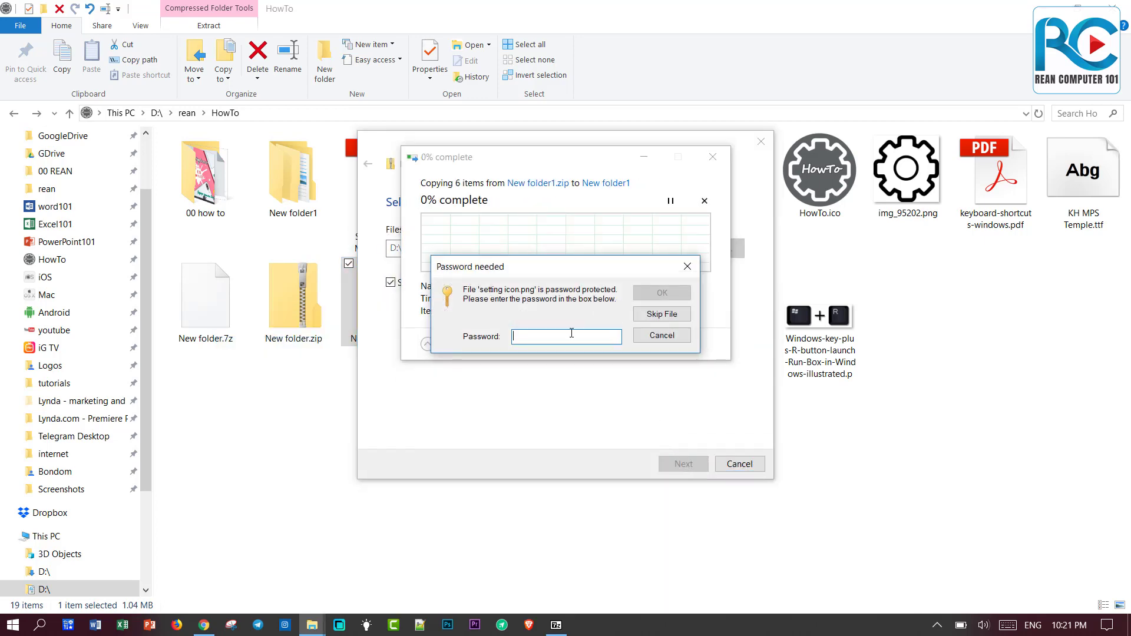
type("123")
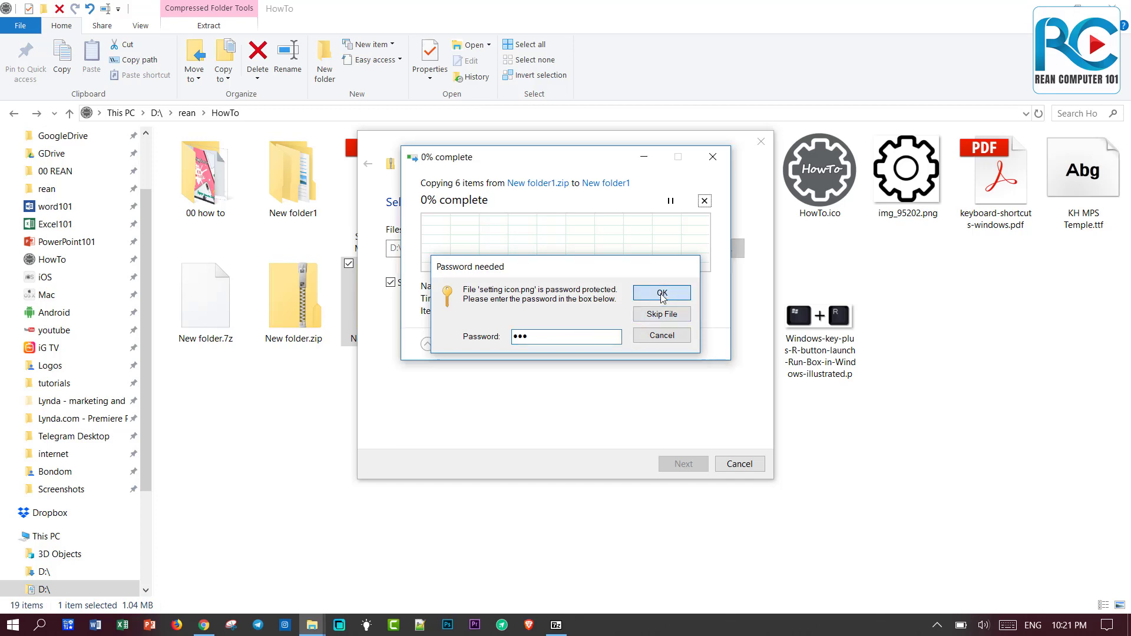
left_click(661, 293)
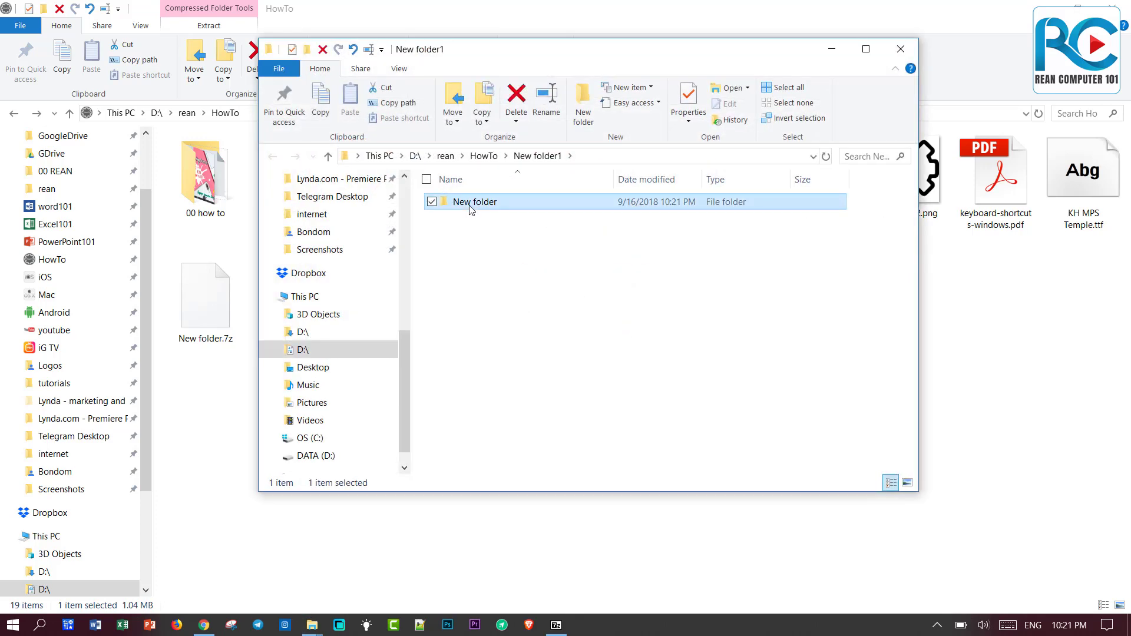
Verify New folder holds the five files, then select the New folder1 folder.
double_click(467, 209)
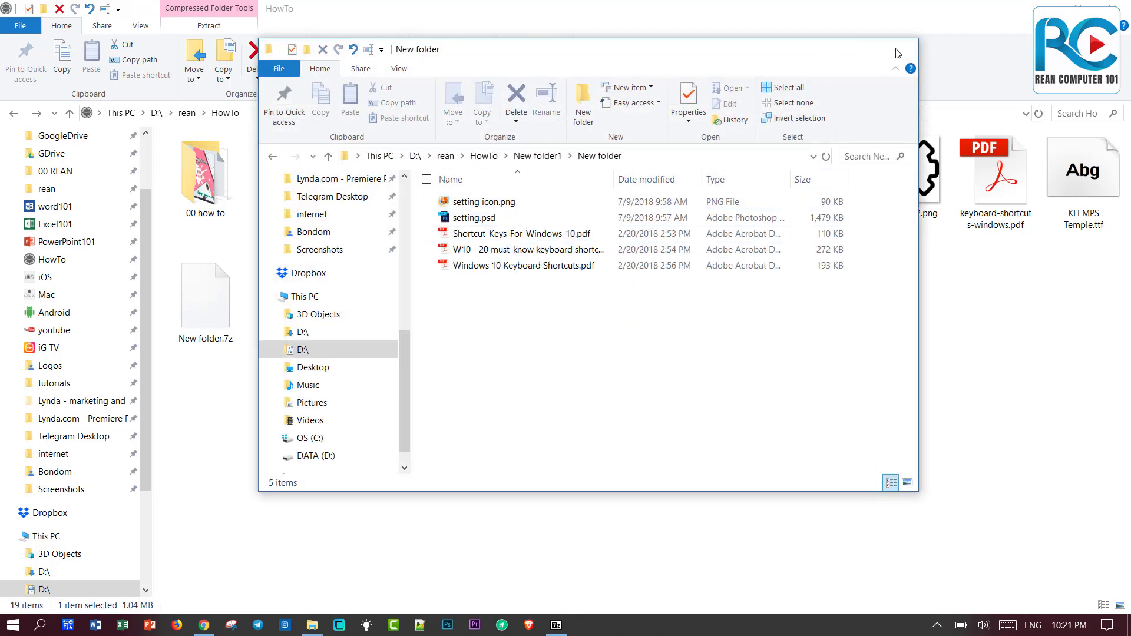
left_click(900, 49)
right_click(371, 293)
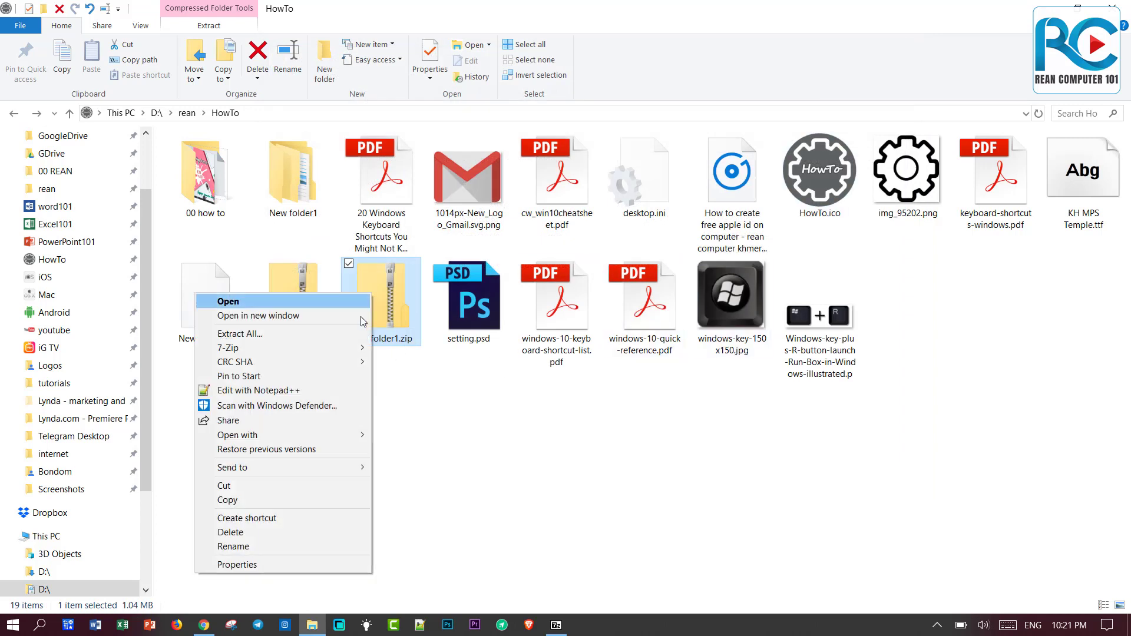
mouse_move(328, 350)
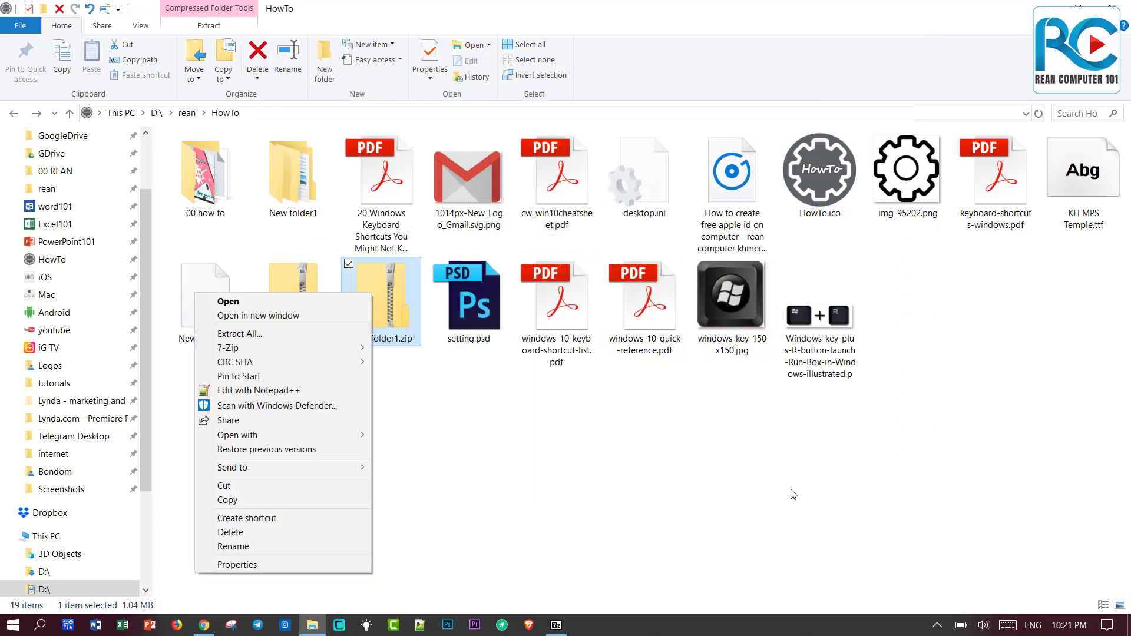
left_click(737, 469)
left_click(275, 187)
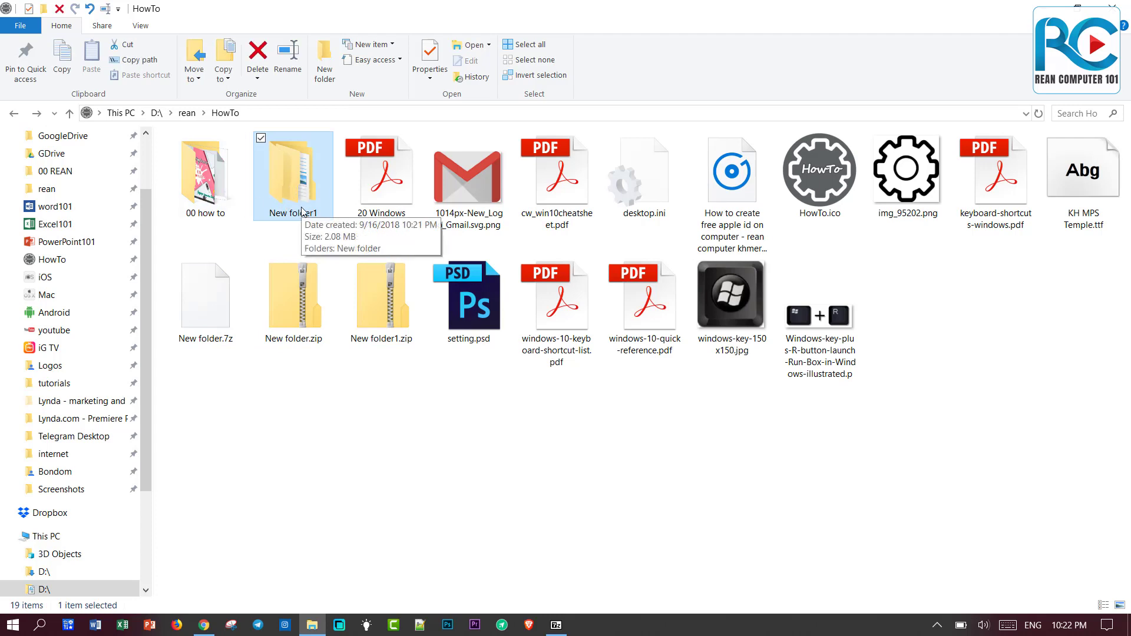
Re-archive New folder1 as New folder1.zip with Delete files after compression enabled.
right_click(292, 171)
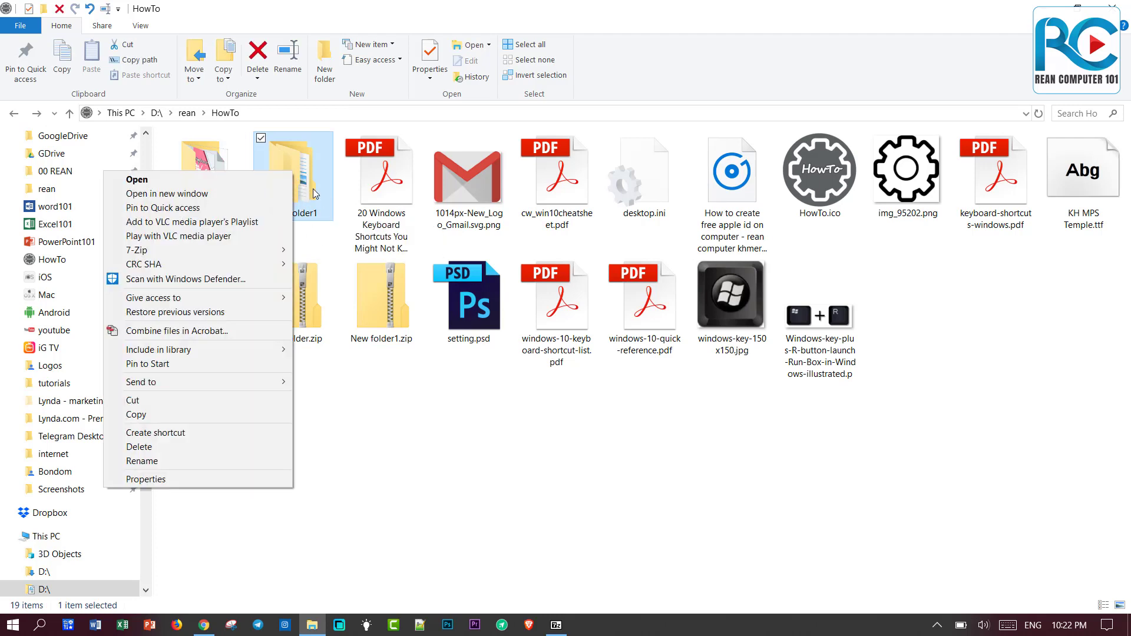
left_click(313, 188)
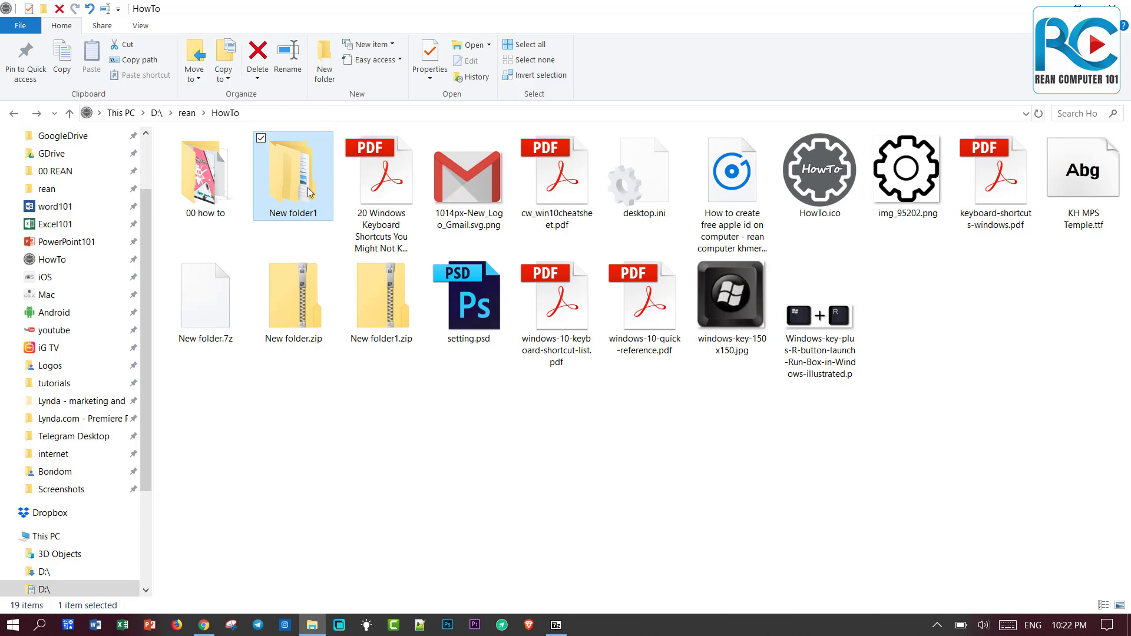
right_click(306, 186)
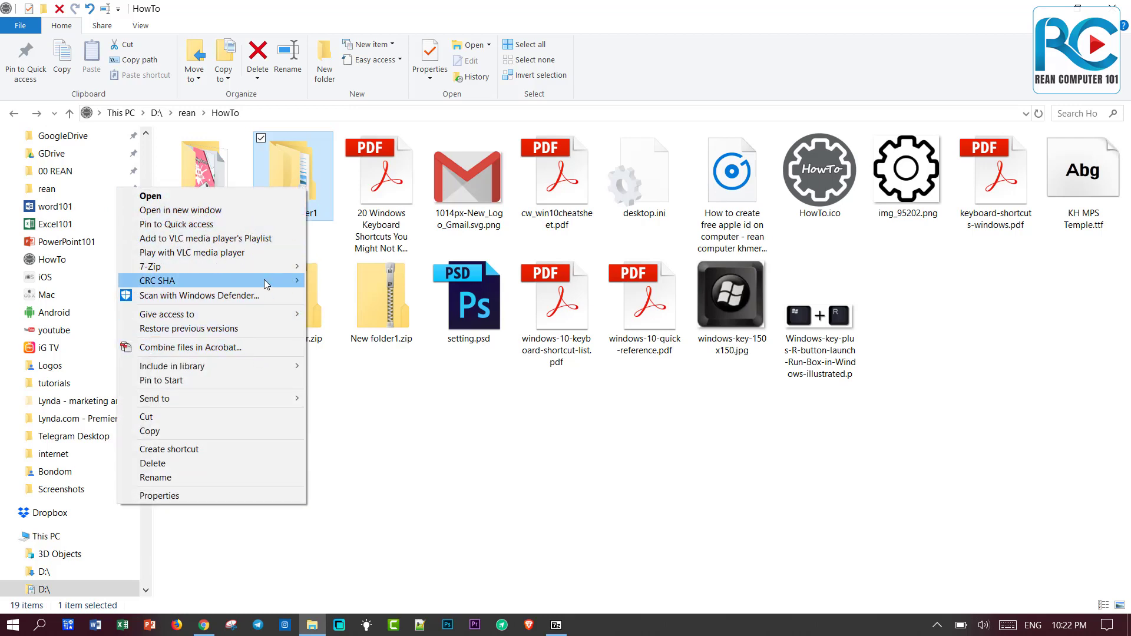
mouse_move(283, 266)
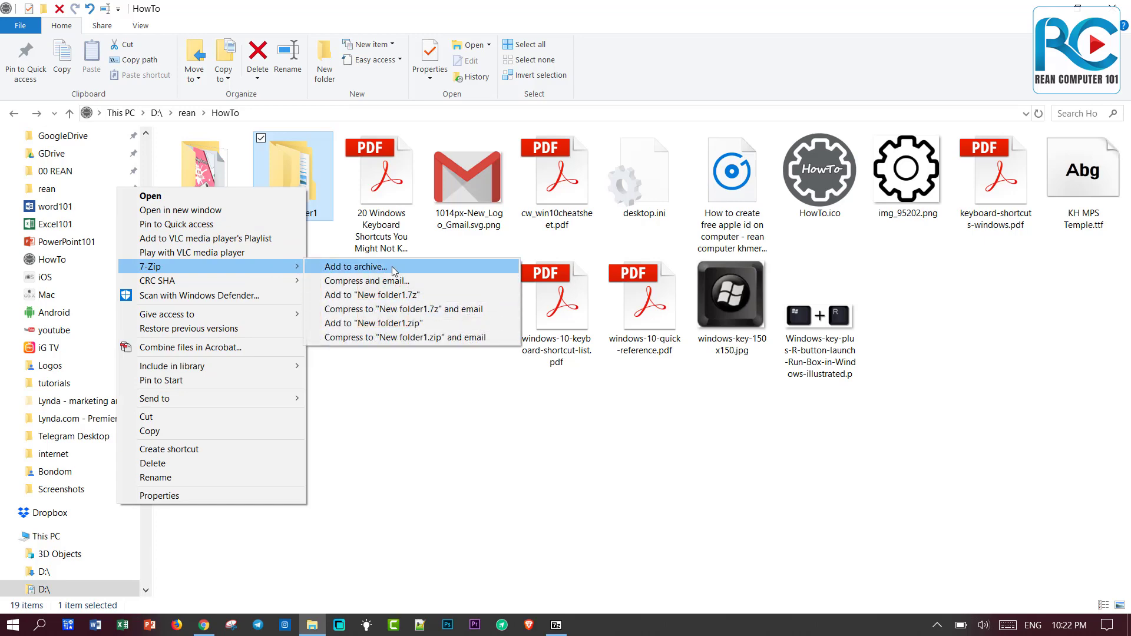
left_click(394, 268)
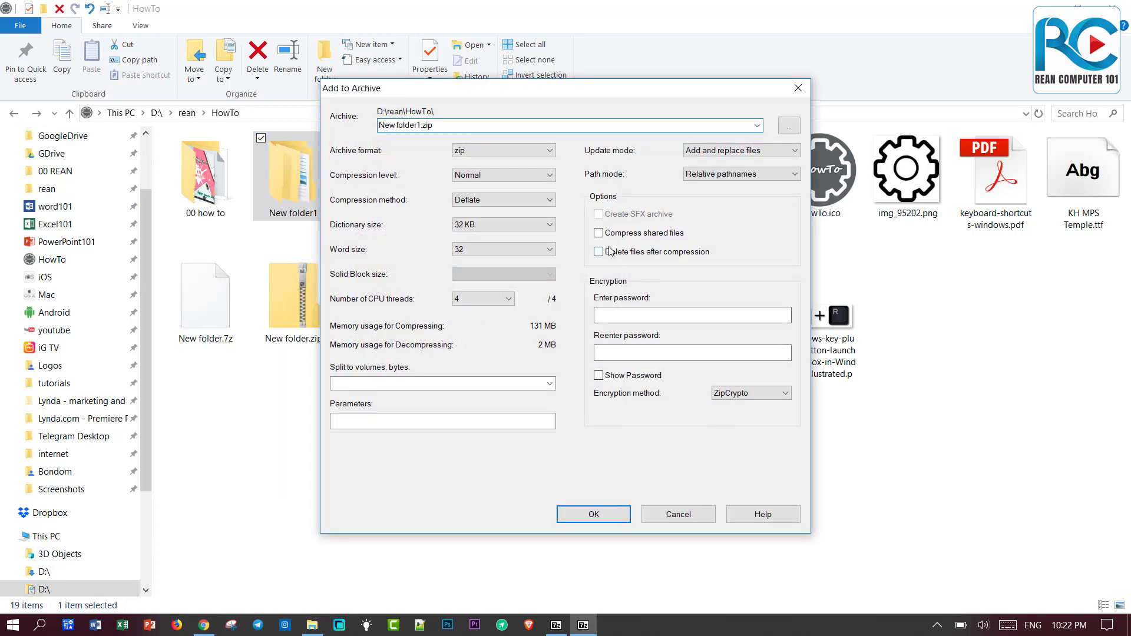
left_click(598, 252)
left_click(594, 516)
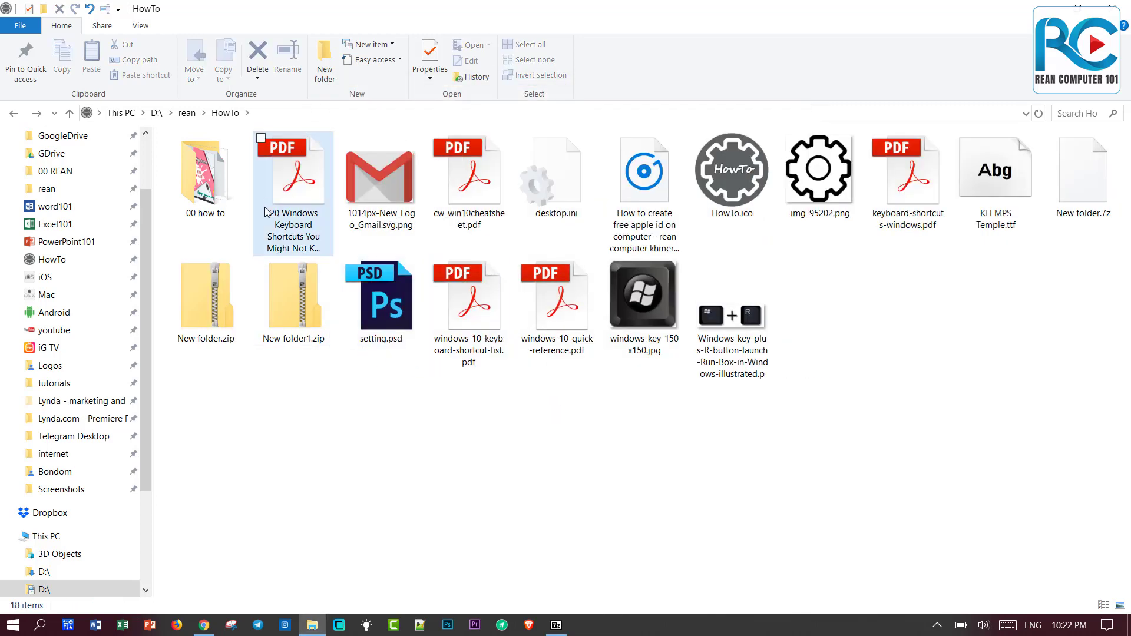
left_click(296, 306)
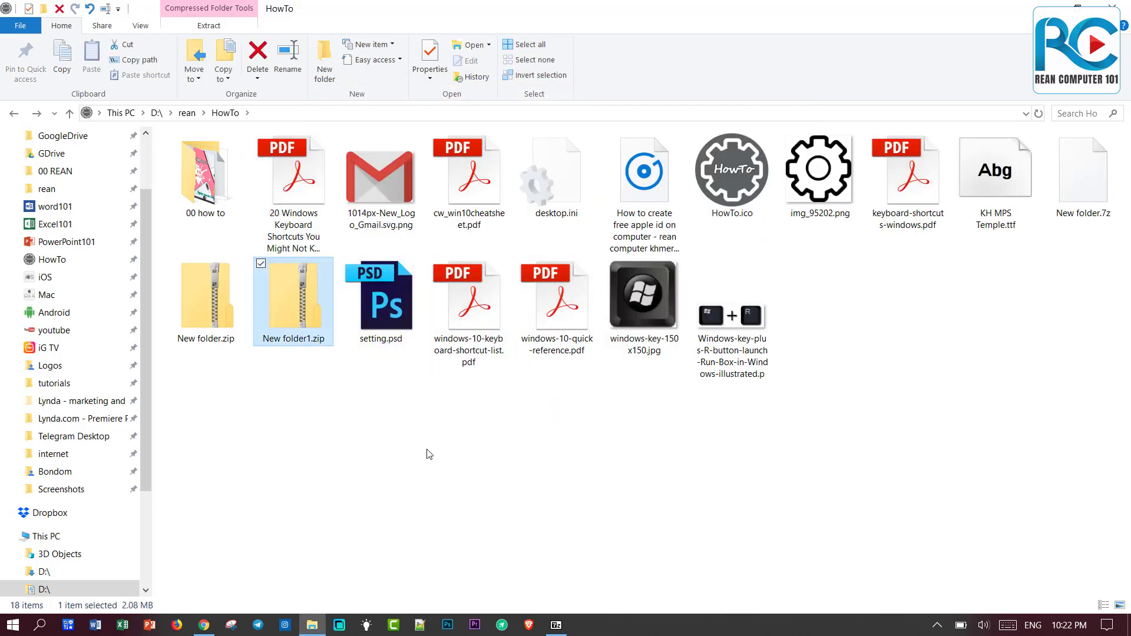